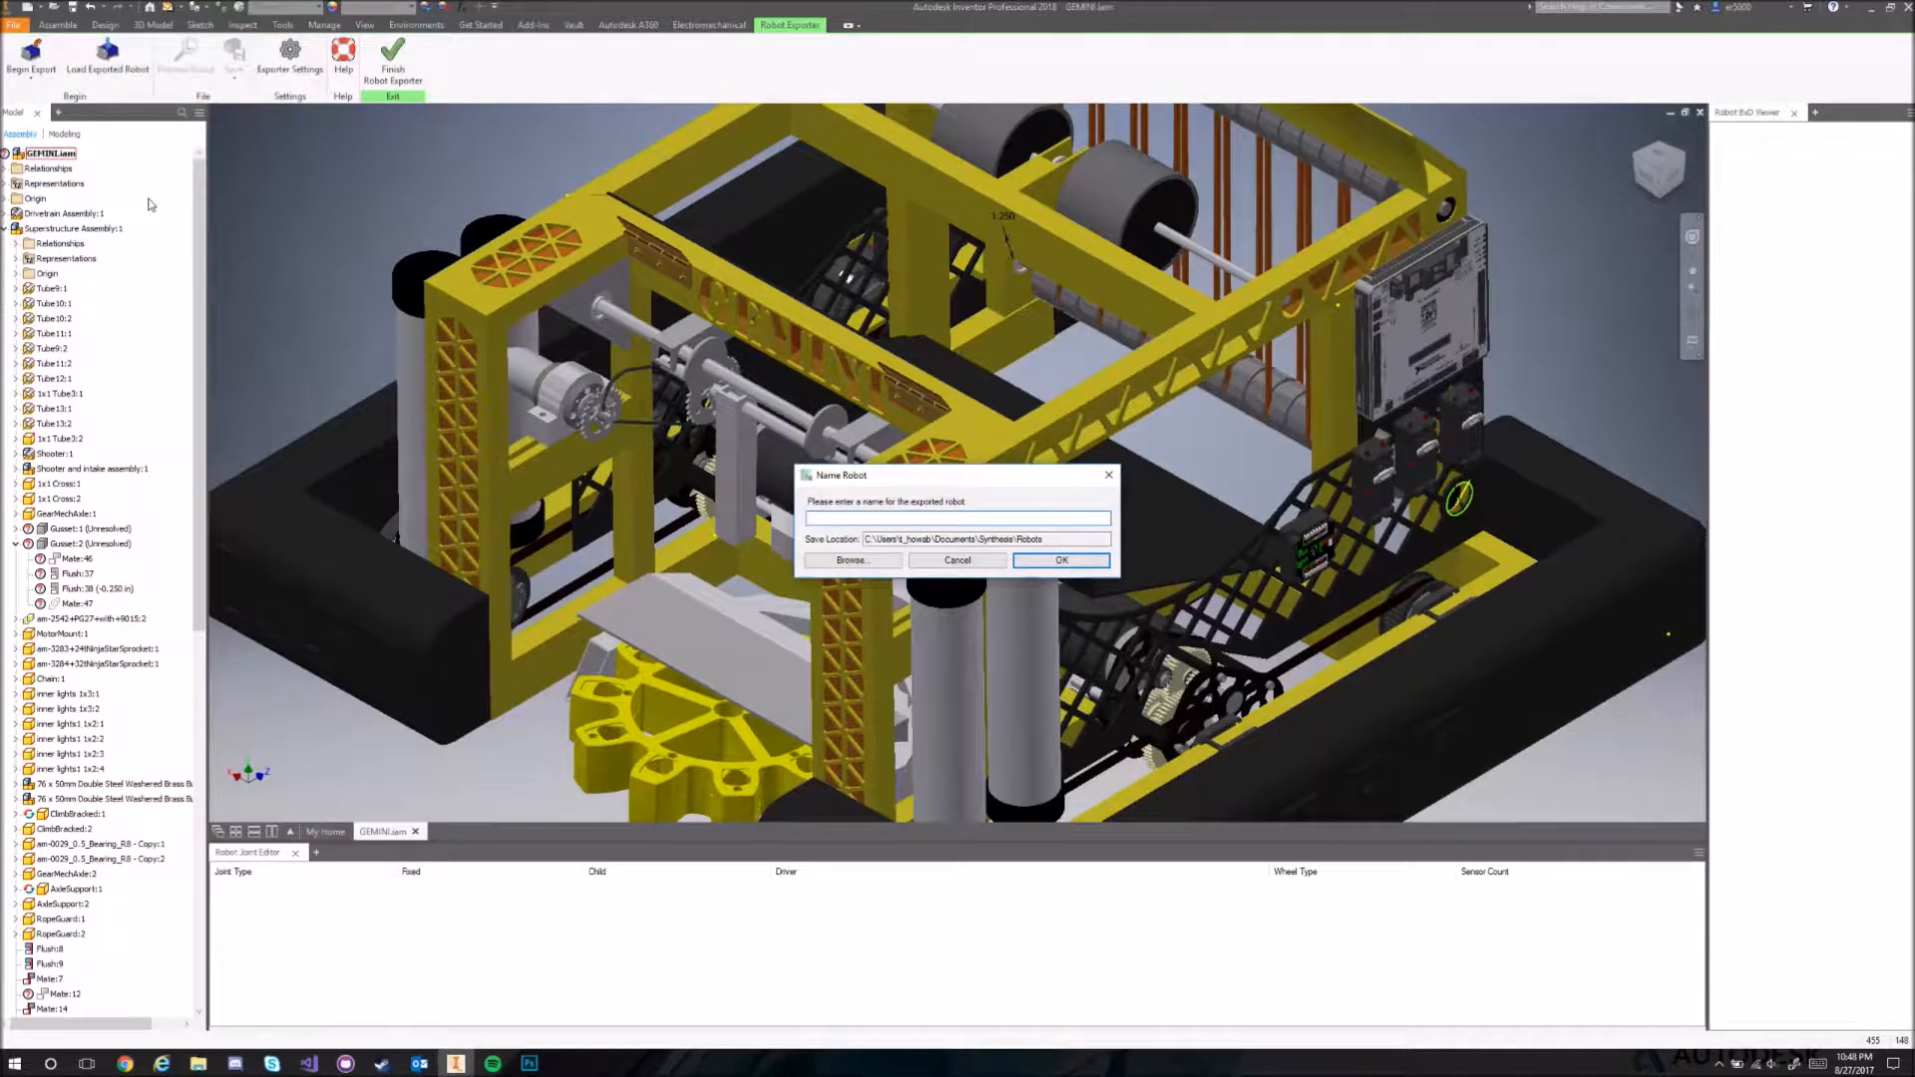
# Name the exported robot Gemini and start the export wizard.
pyautogui.press('Return')
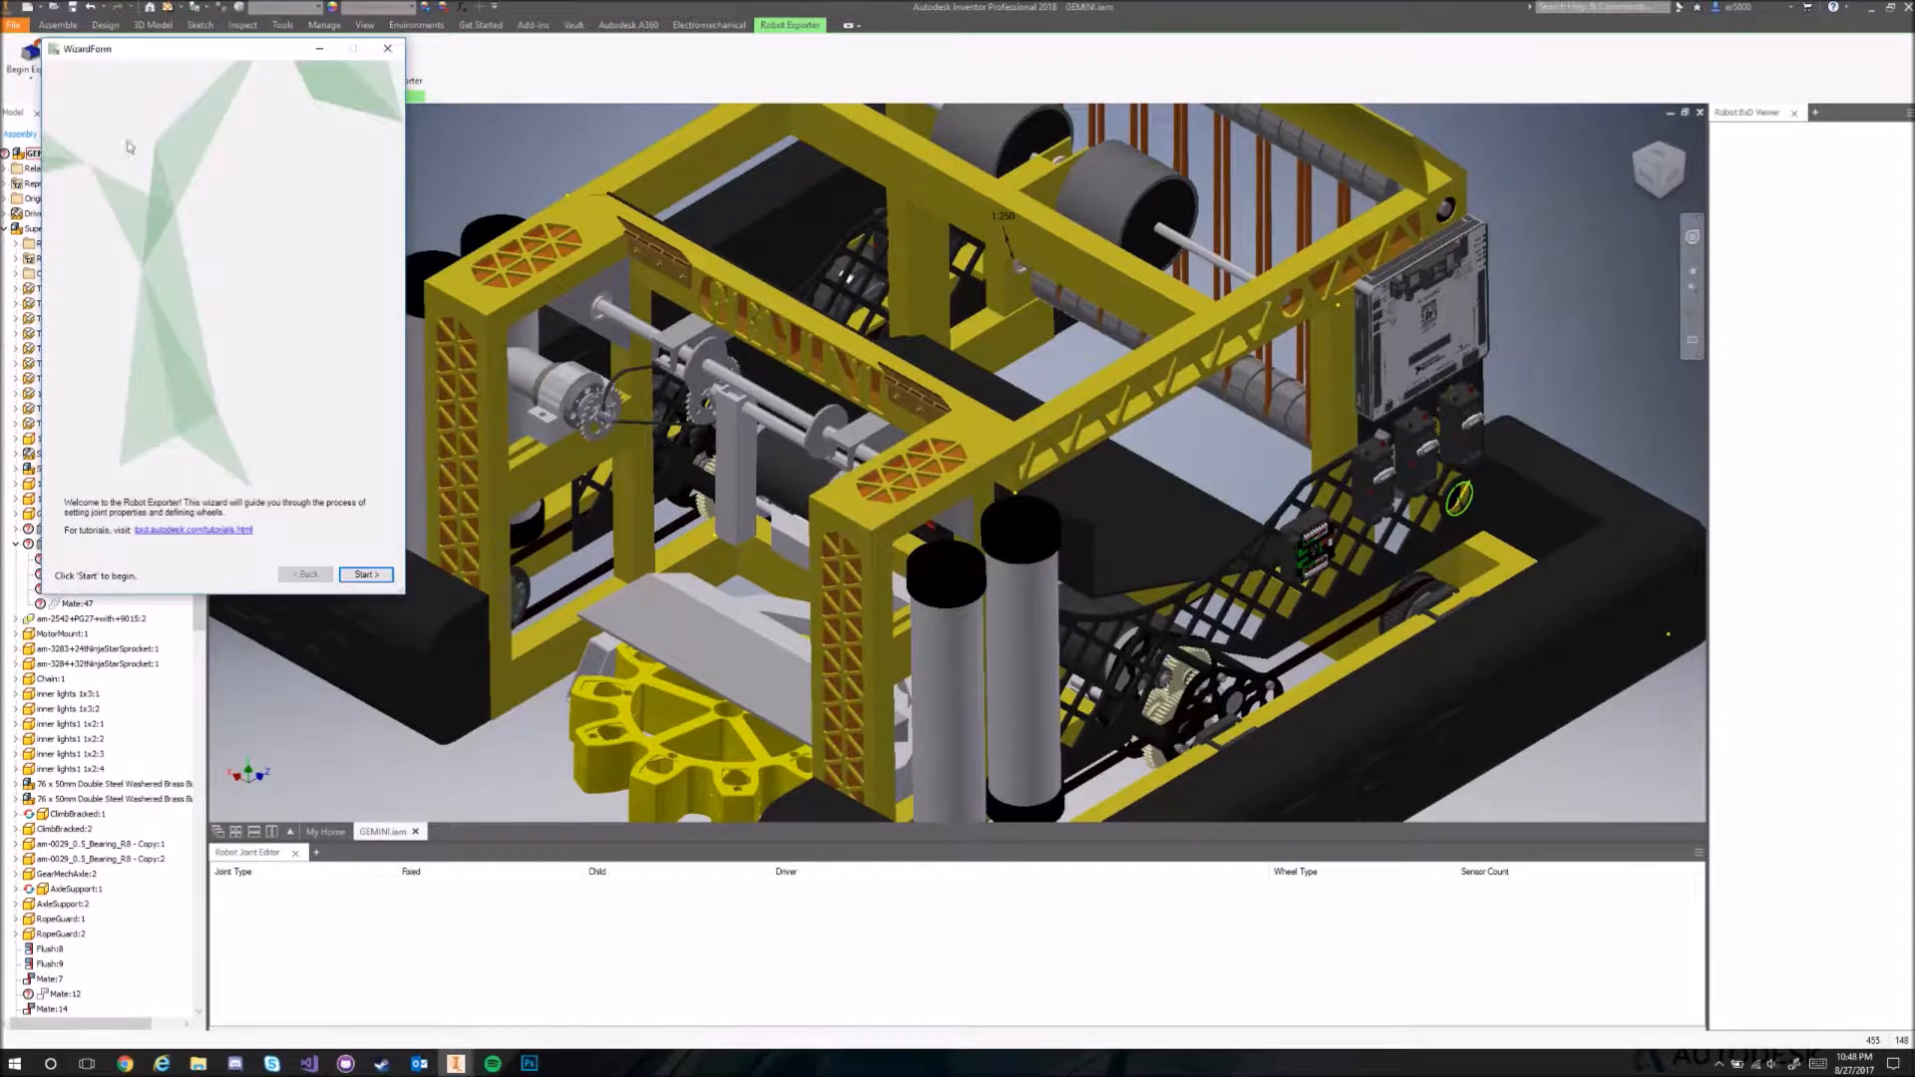
pyautogui.moveTo(145, 58); pyautogui.dragTo(740, 186)
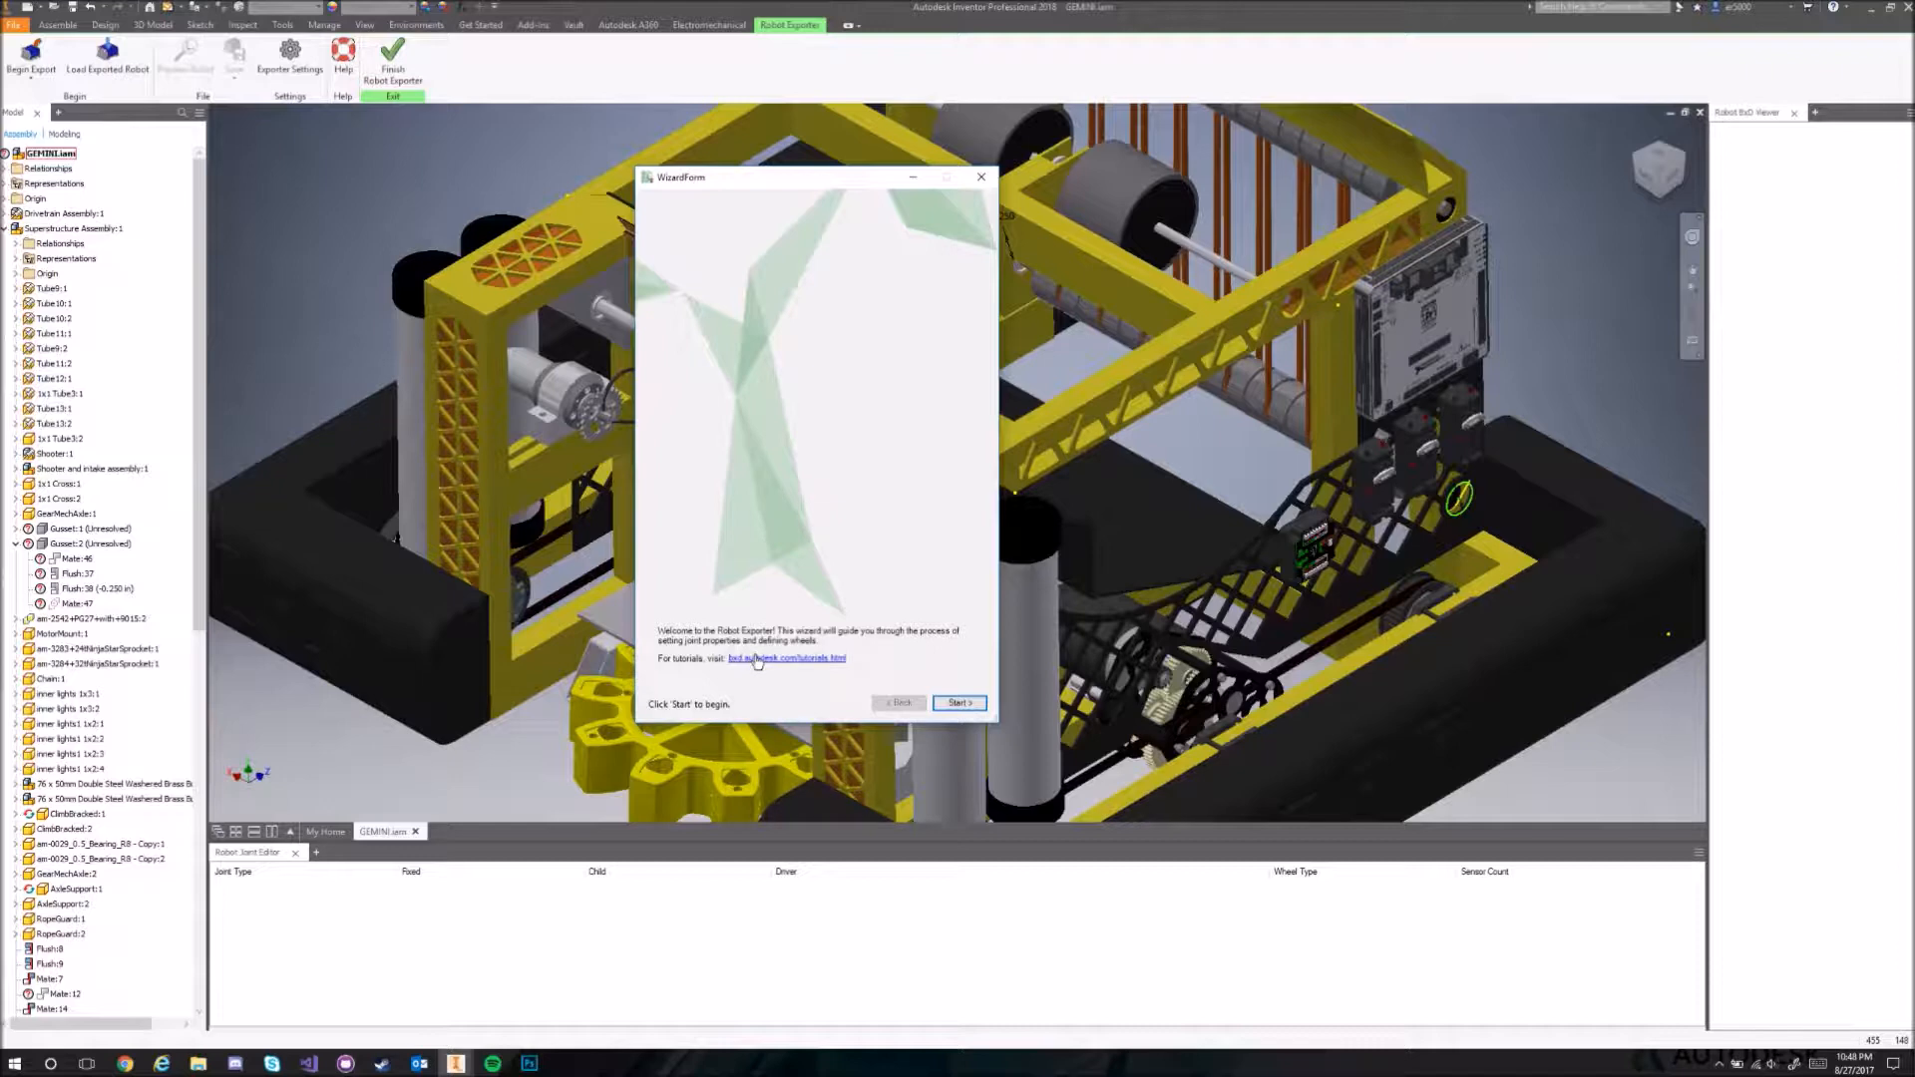
pyautogui.click(959, 703)
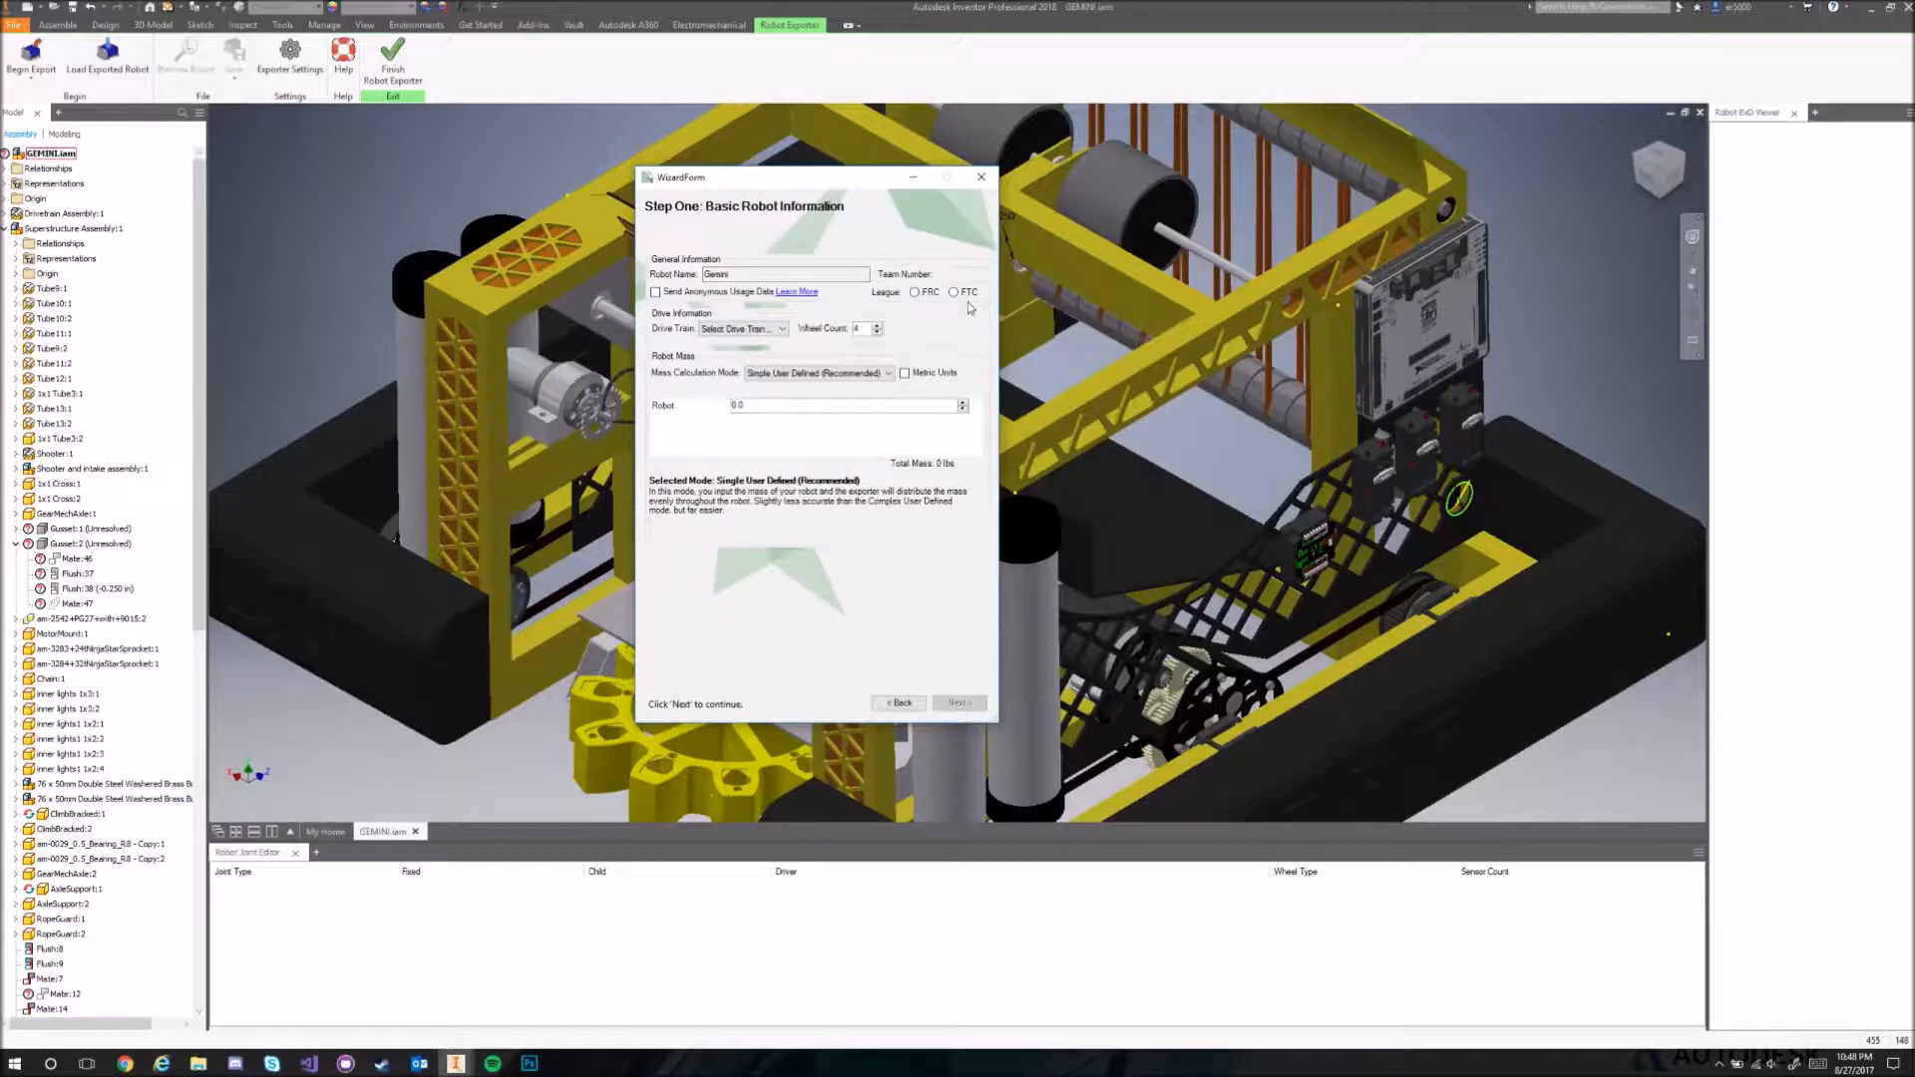
# Set the drive train to Other/Custom with a wheel count of 6.
pyautogui.click(869, 273)
pyautogui.click(743, 329)
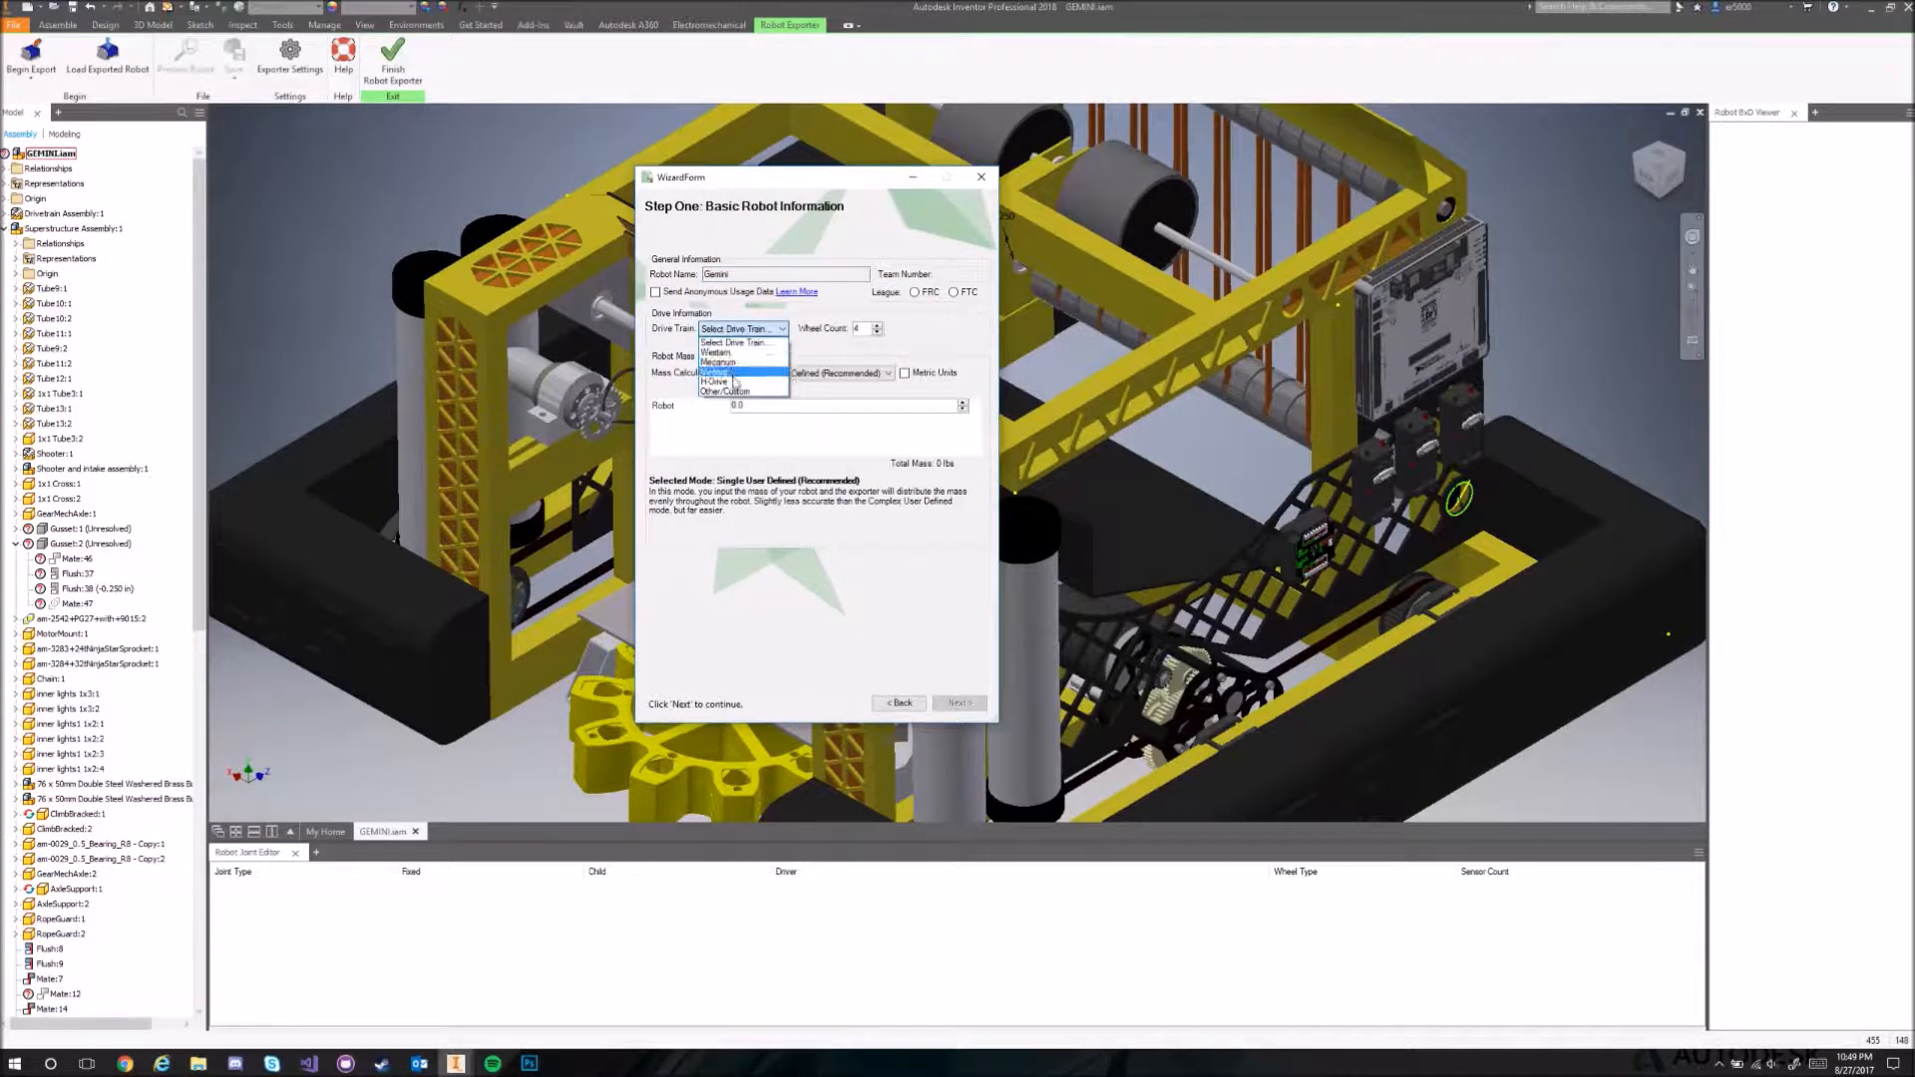
pyautogui.click(724, 391)
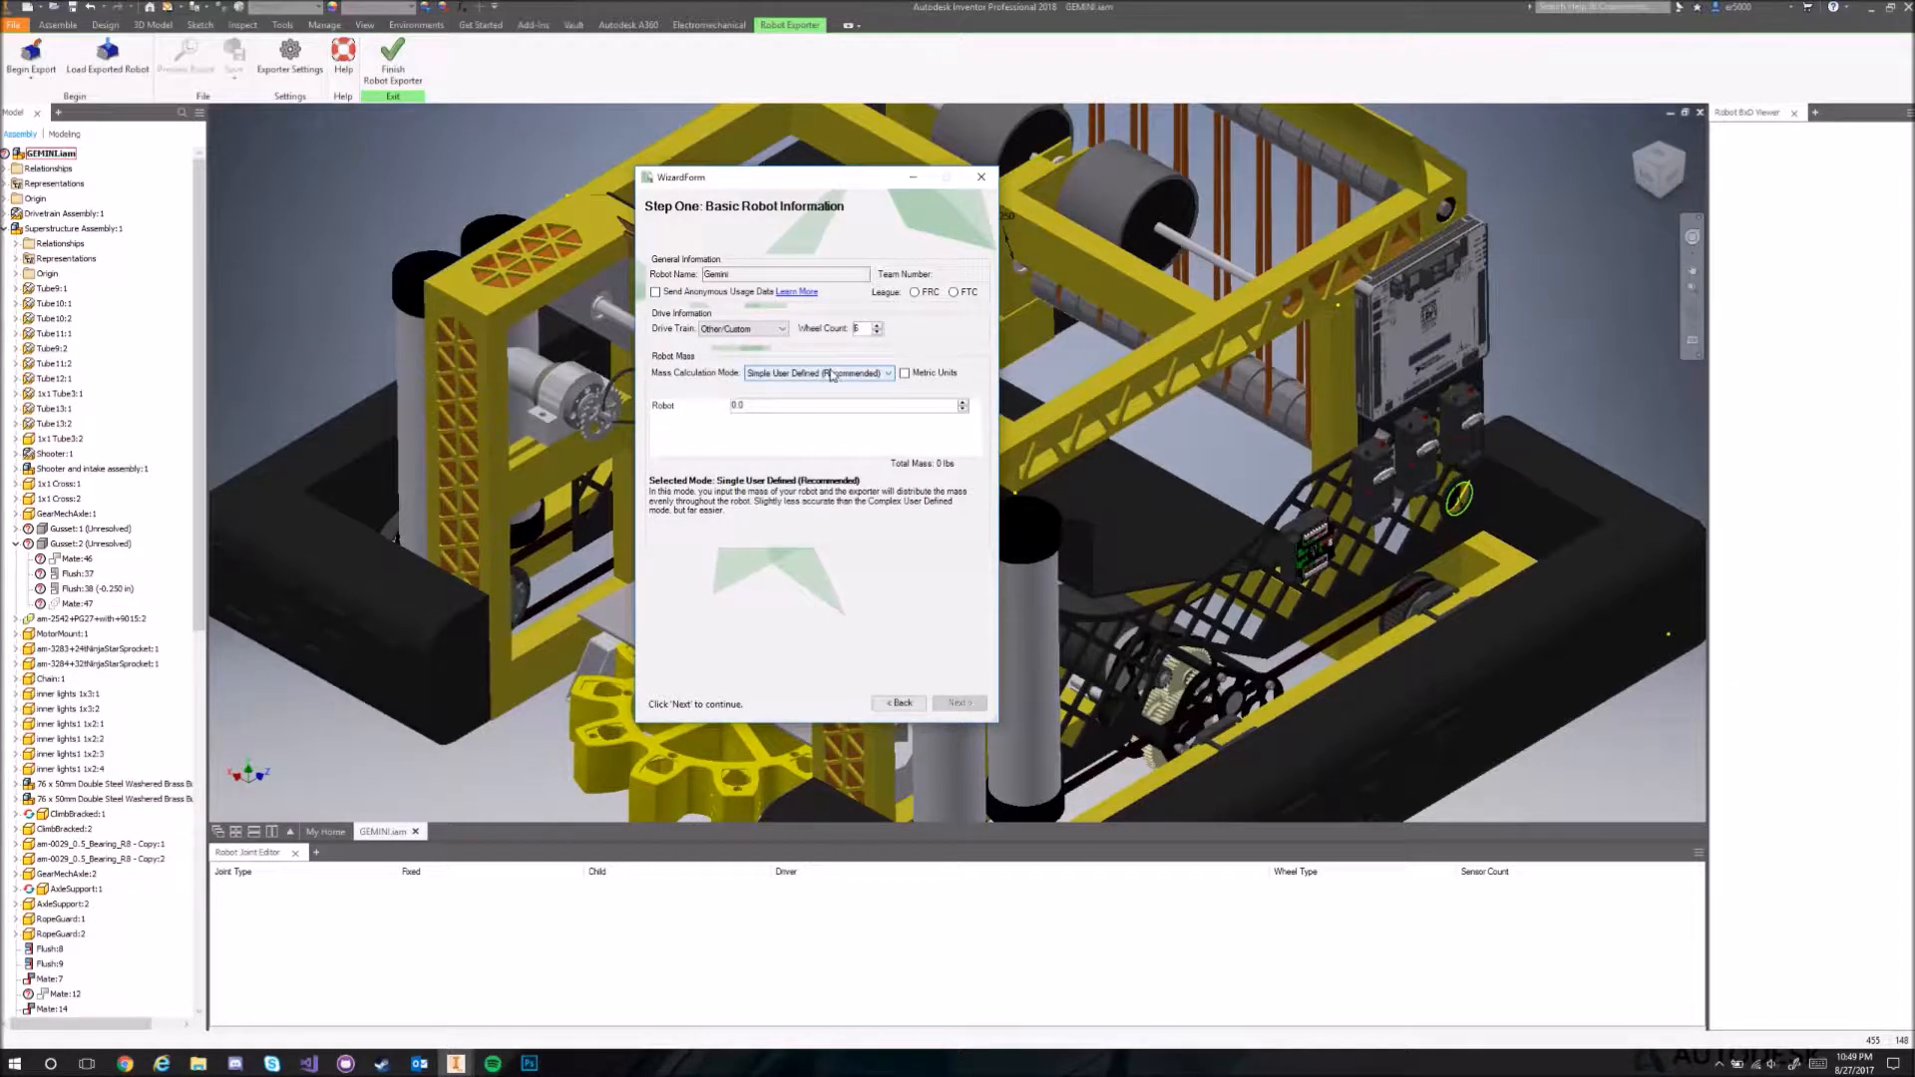
# Try the Materials Based and Complex User Defined mass calculation modes.
pyautogui.click(805, 375)
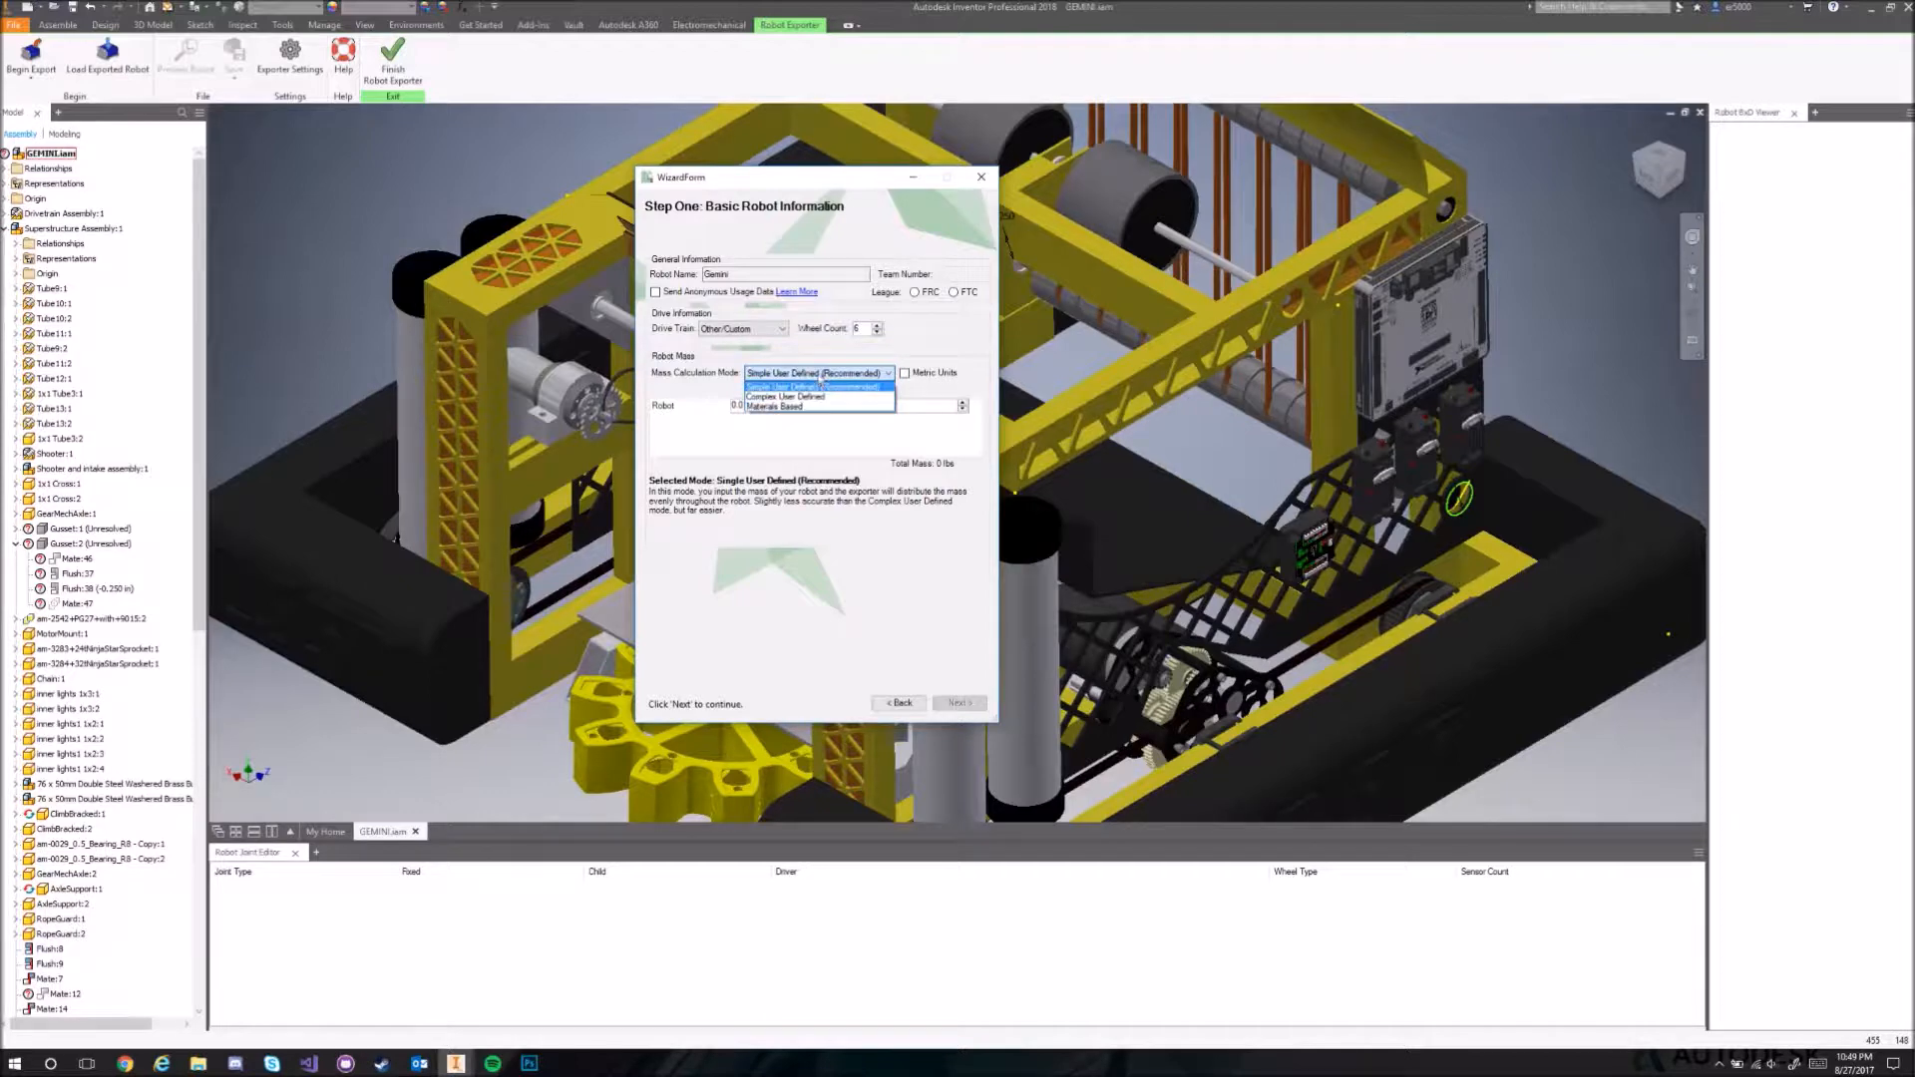
pyautogui.click(814, 388)
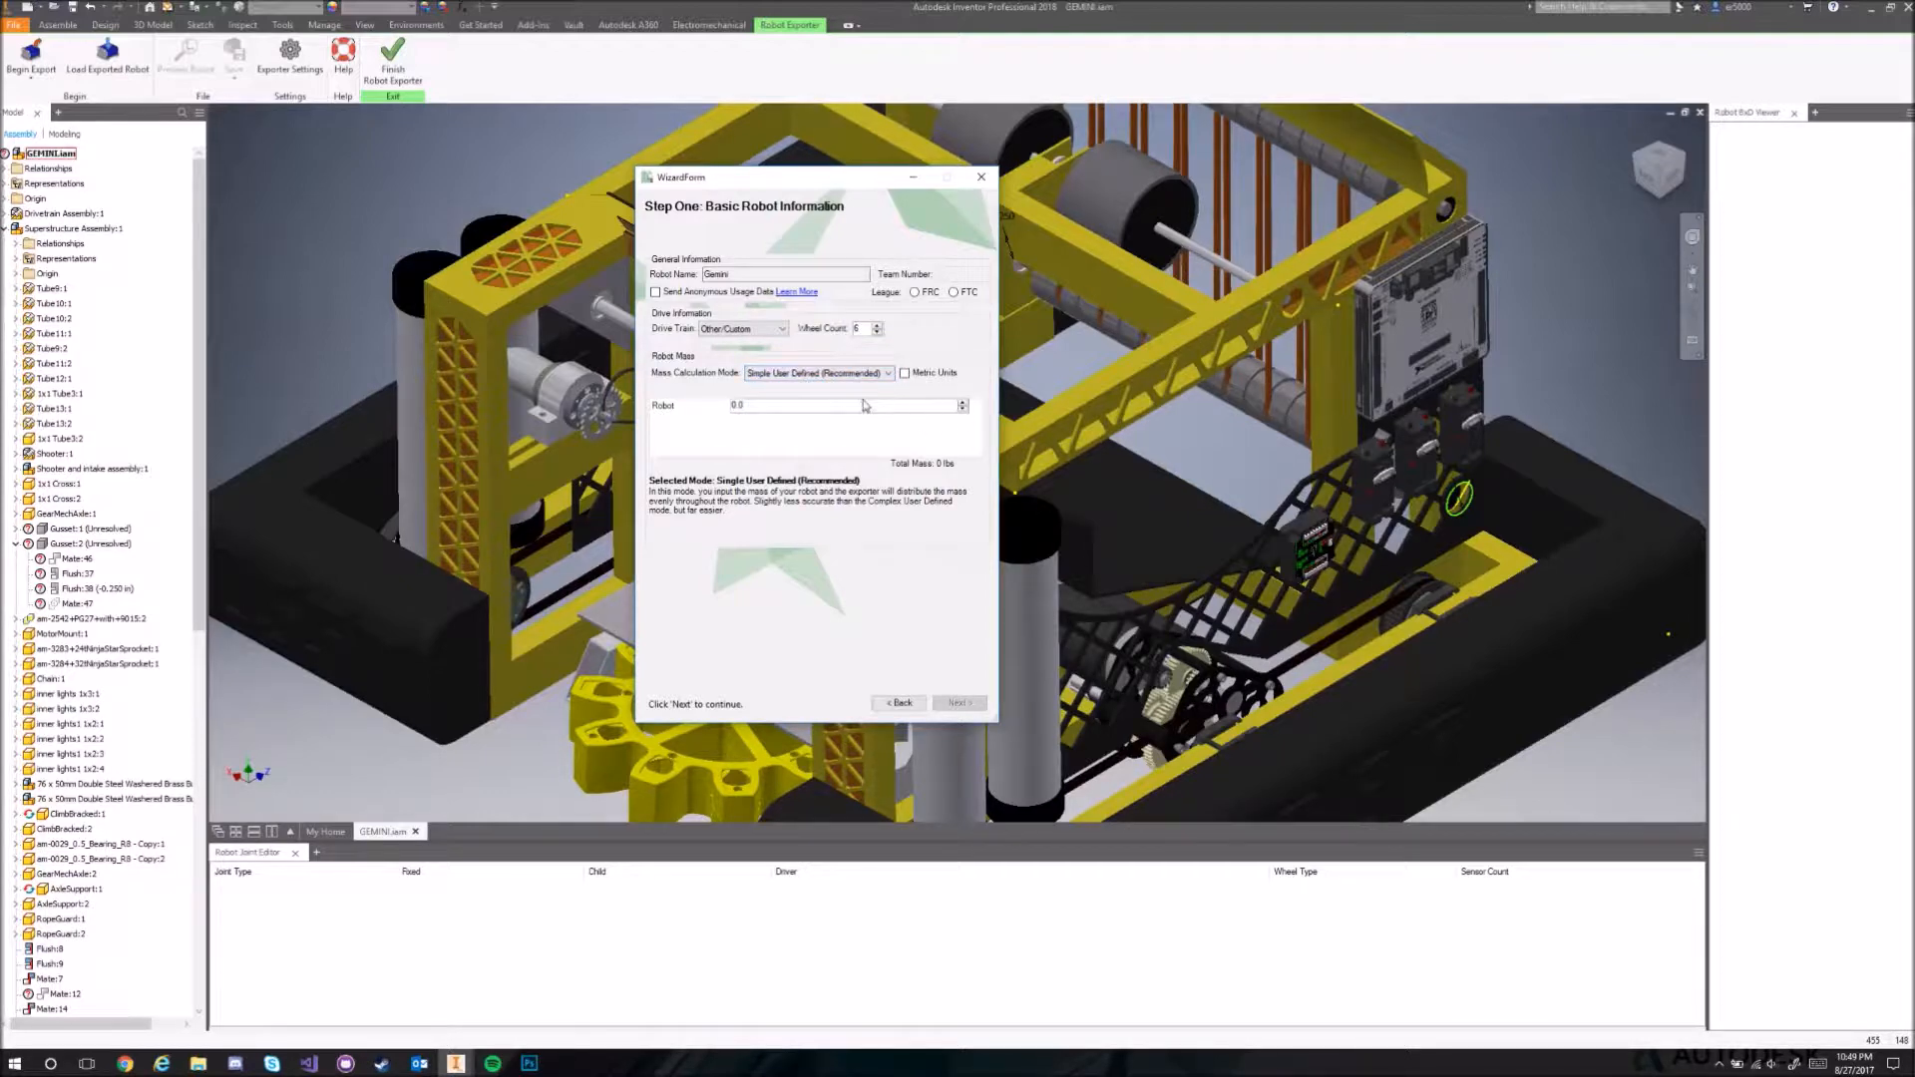
pyautogui.click(808, 374)
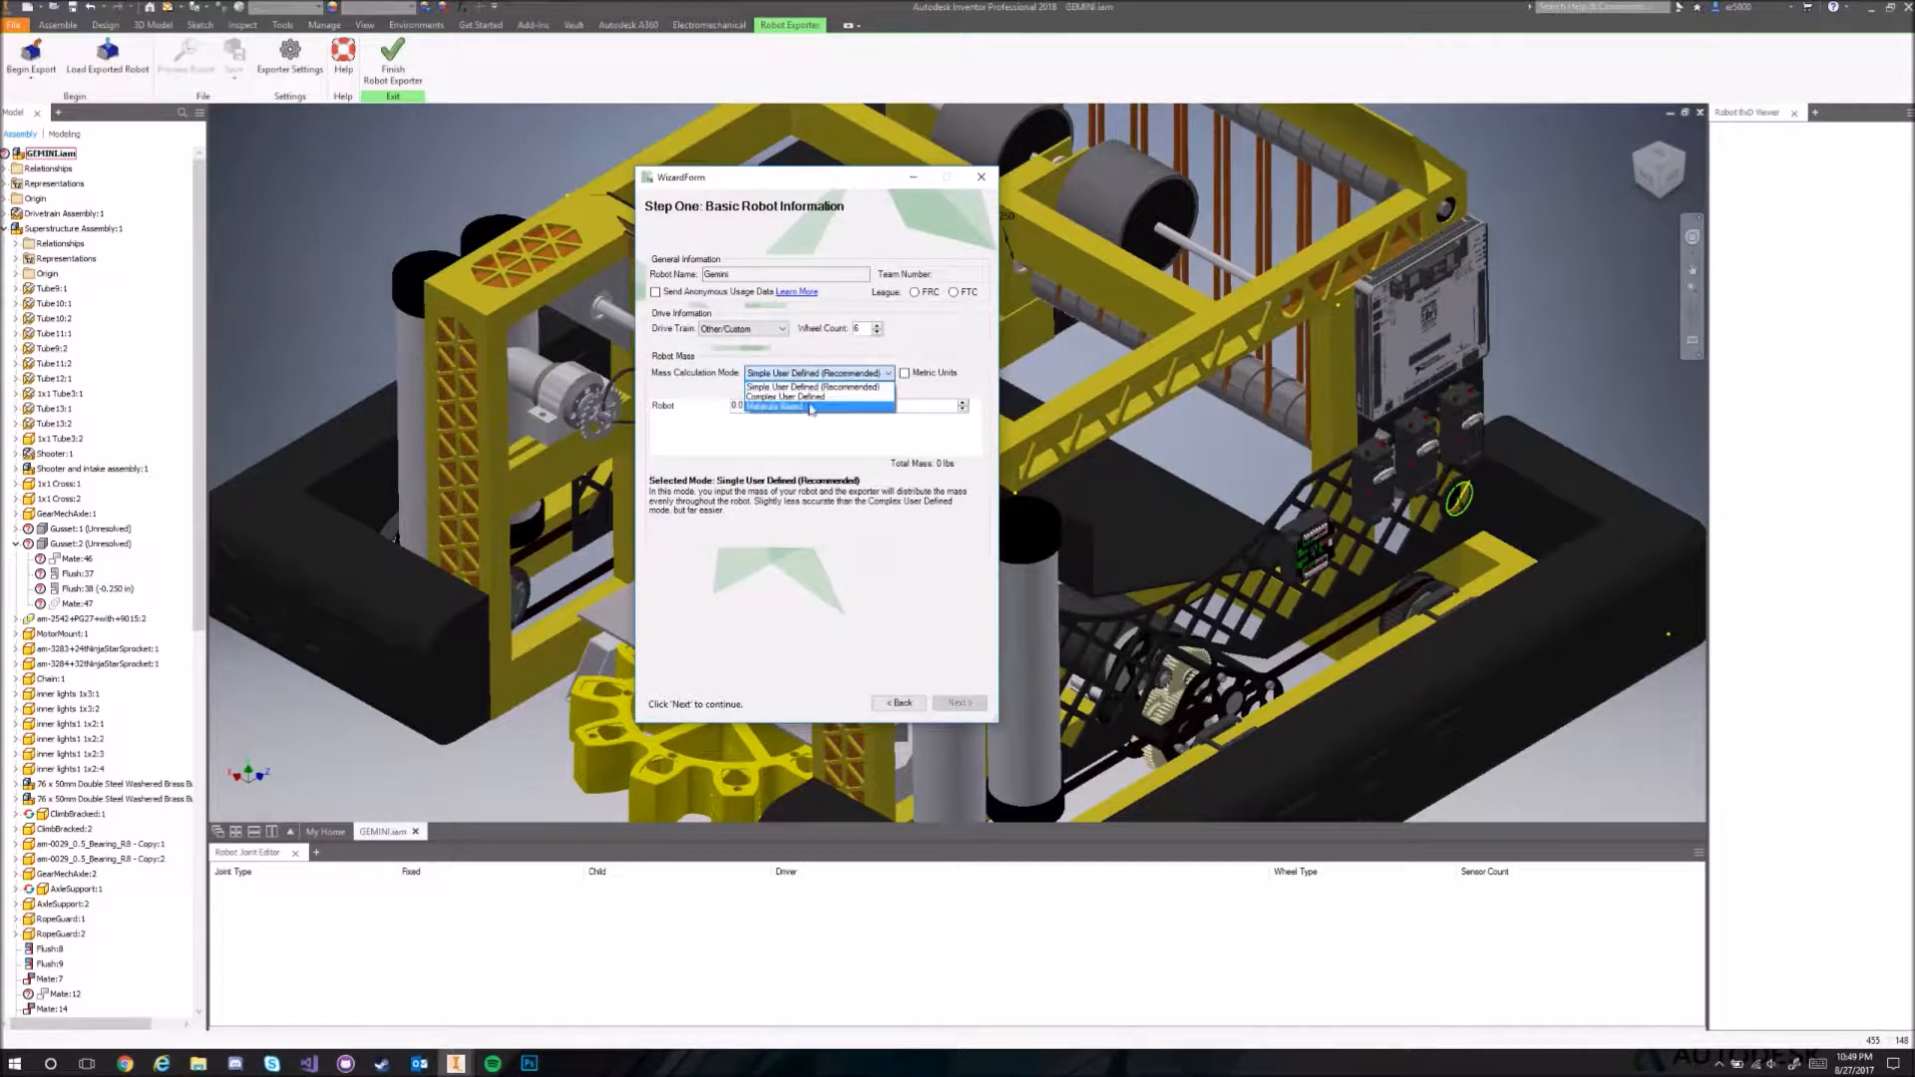
pyautogui.click(811, 407)
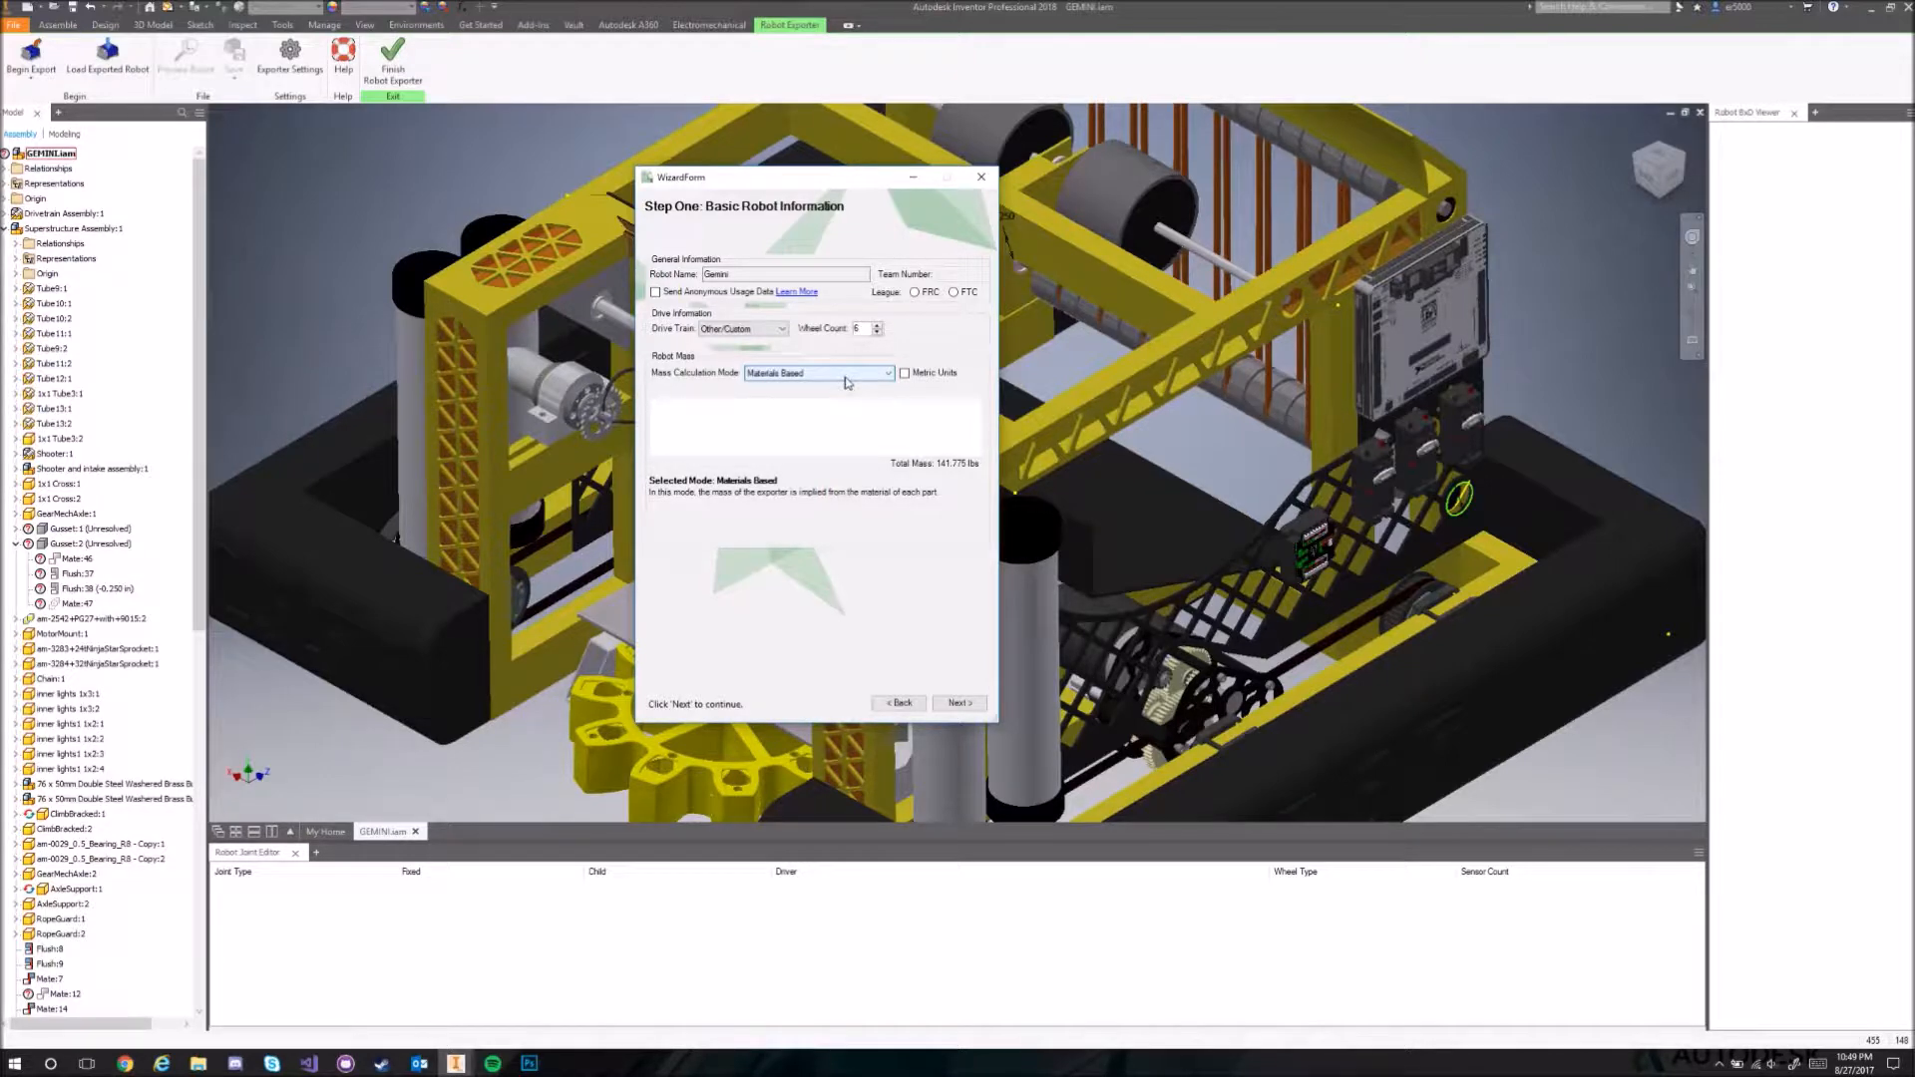
pyautogui.click(824, 378)
pyautogui.click(810, 404)
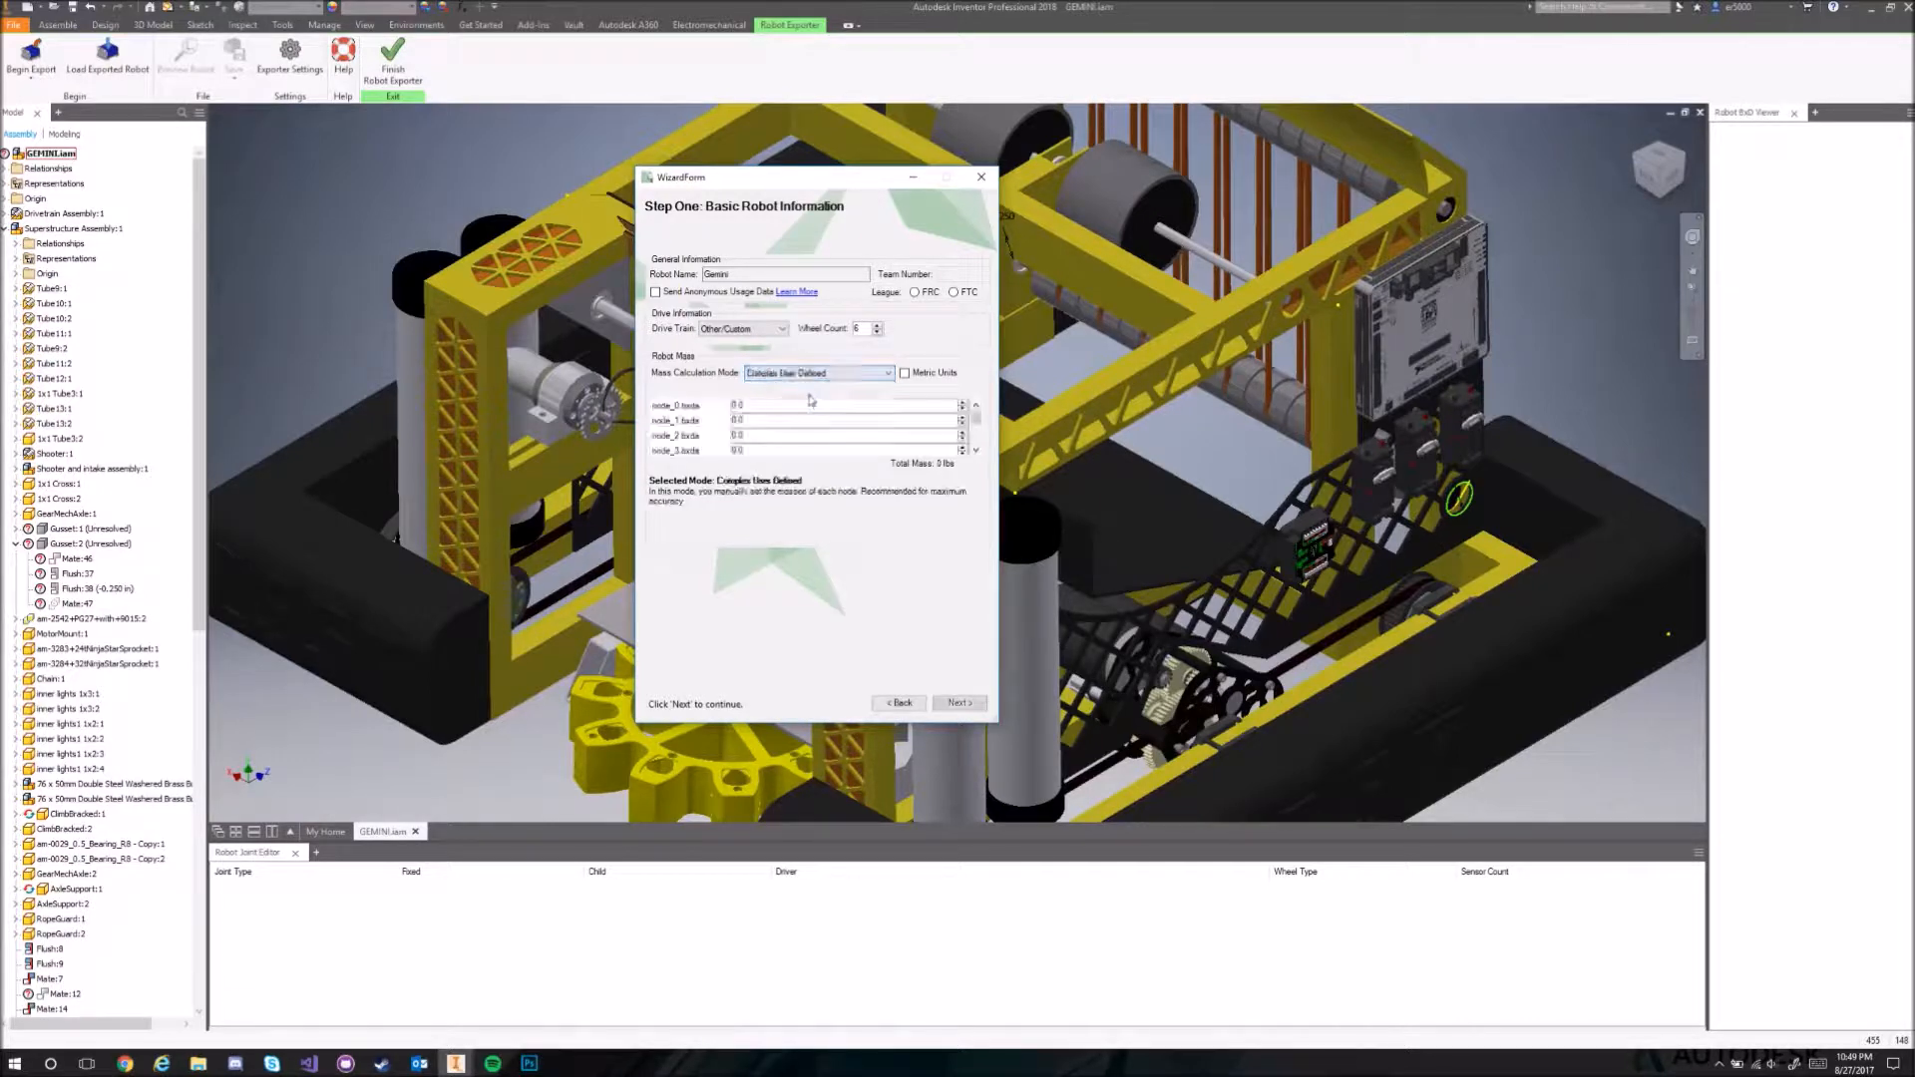
# Preview individual nodes of the mass list in the model, starting with node_0, to identify their parts.
pyautogui.click(696, 409)
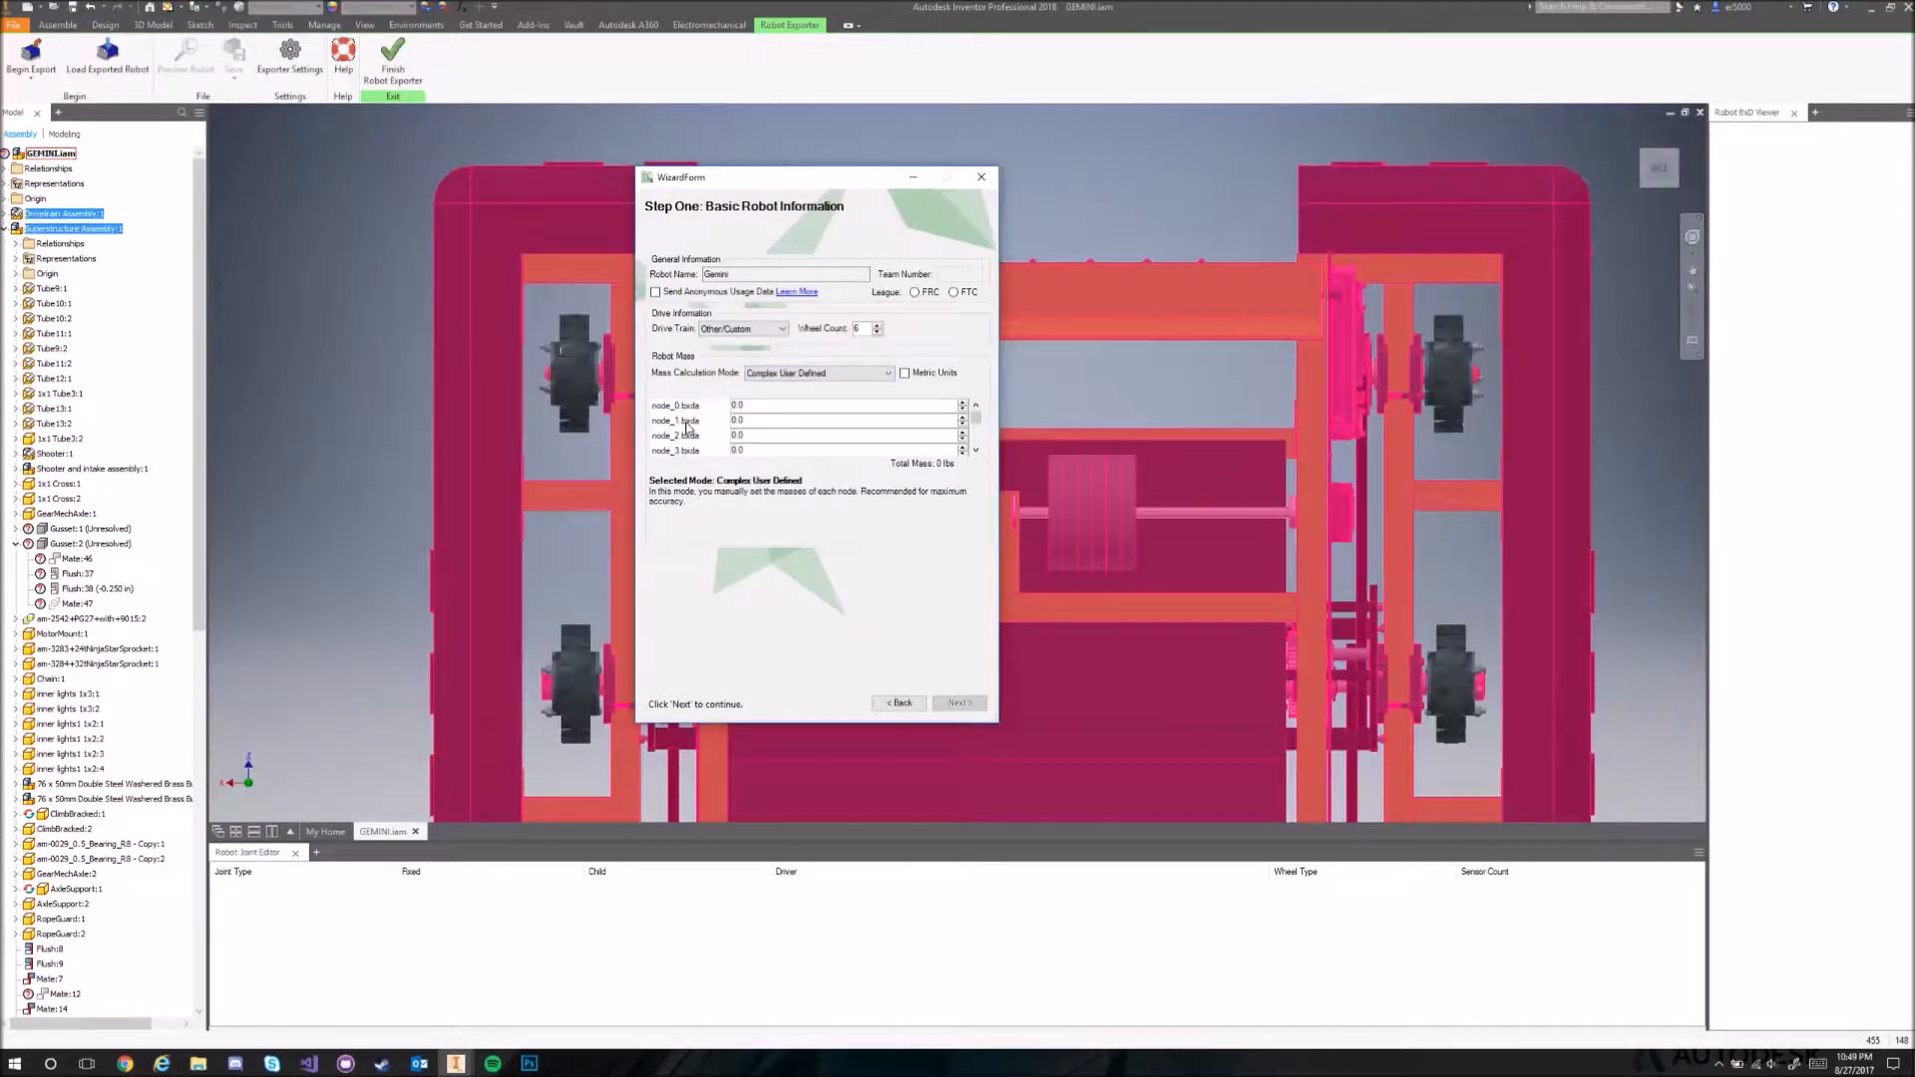
pyautogui.click(686, 423)
pyautogui.scroll(-3, 696, 440)
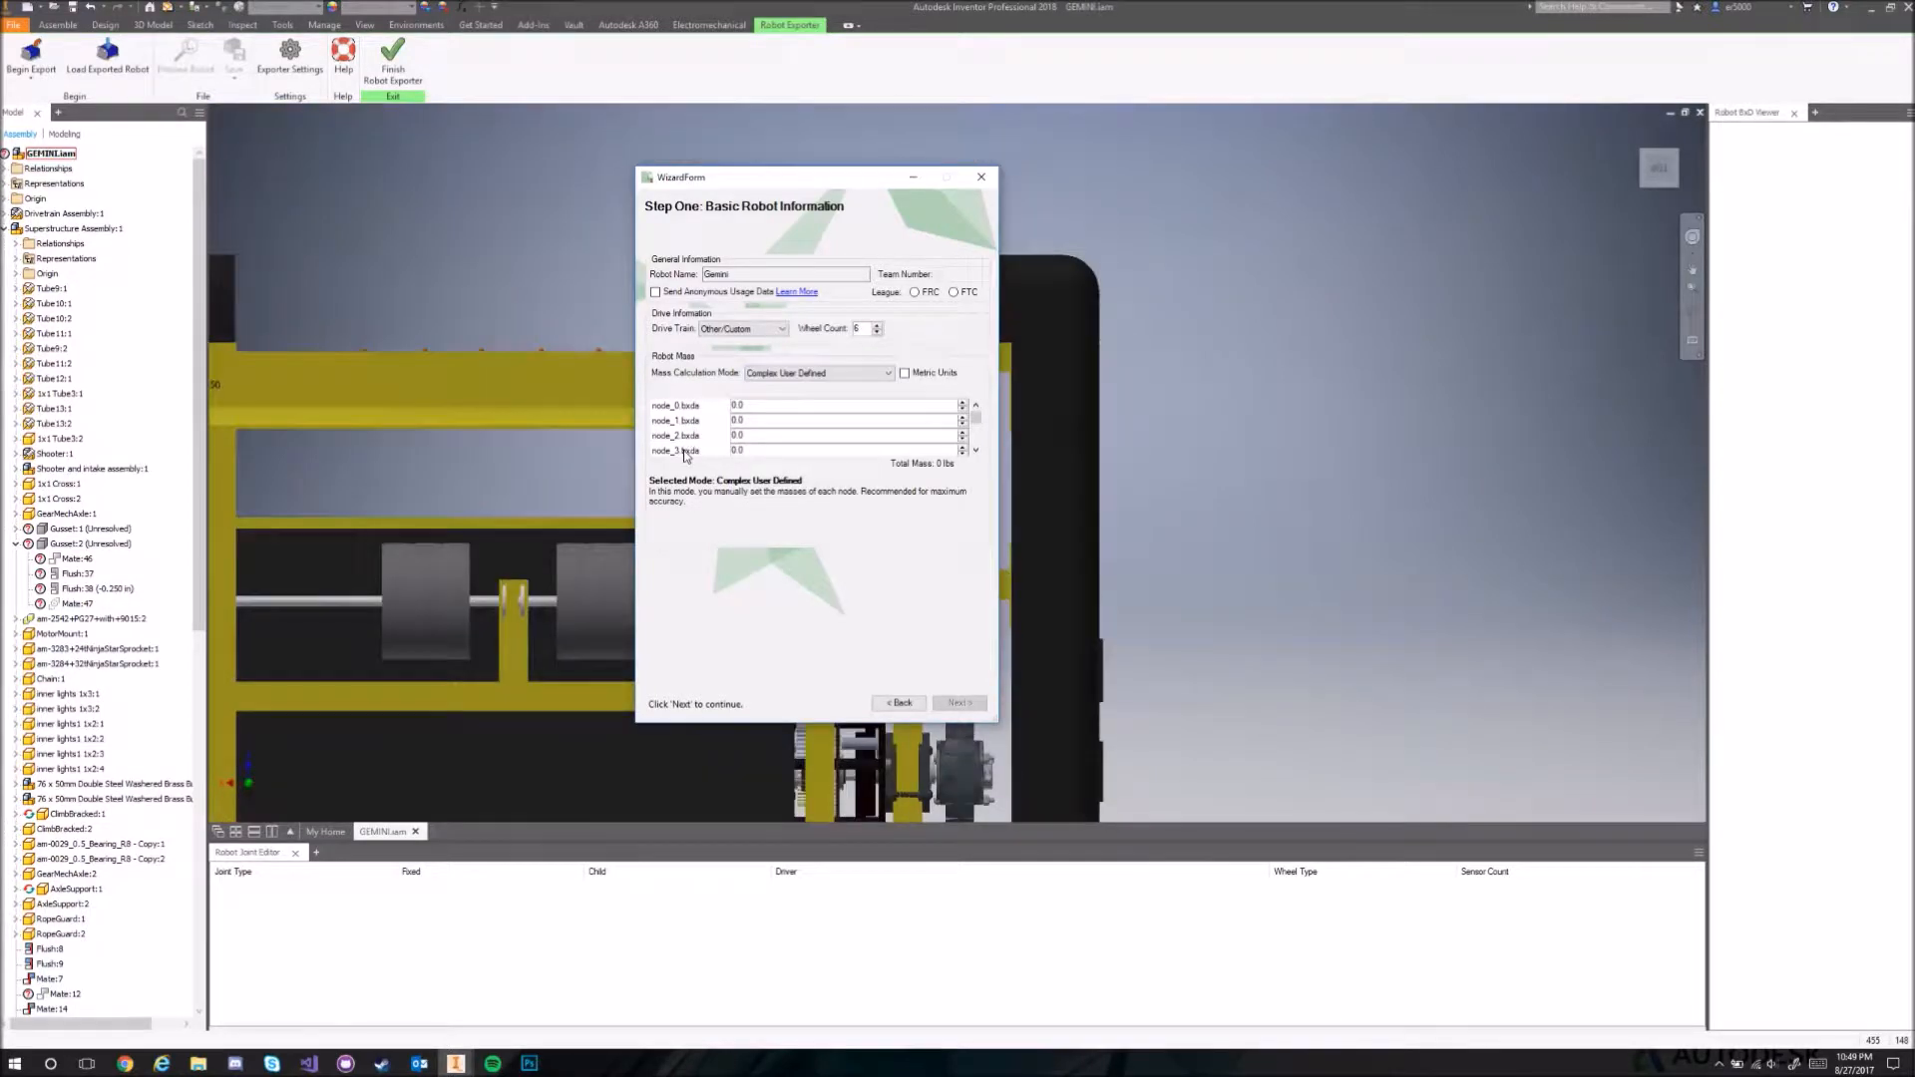
pyautogui.click(688, 449)
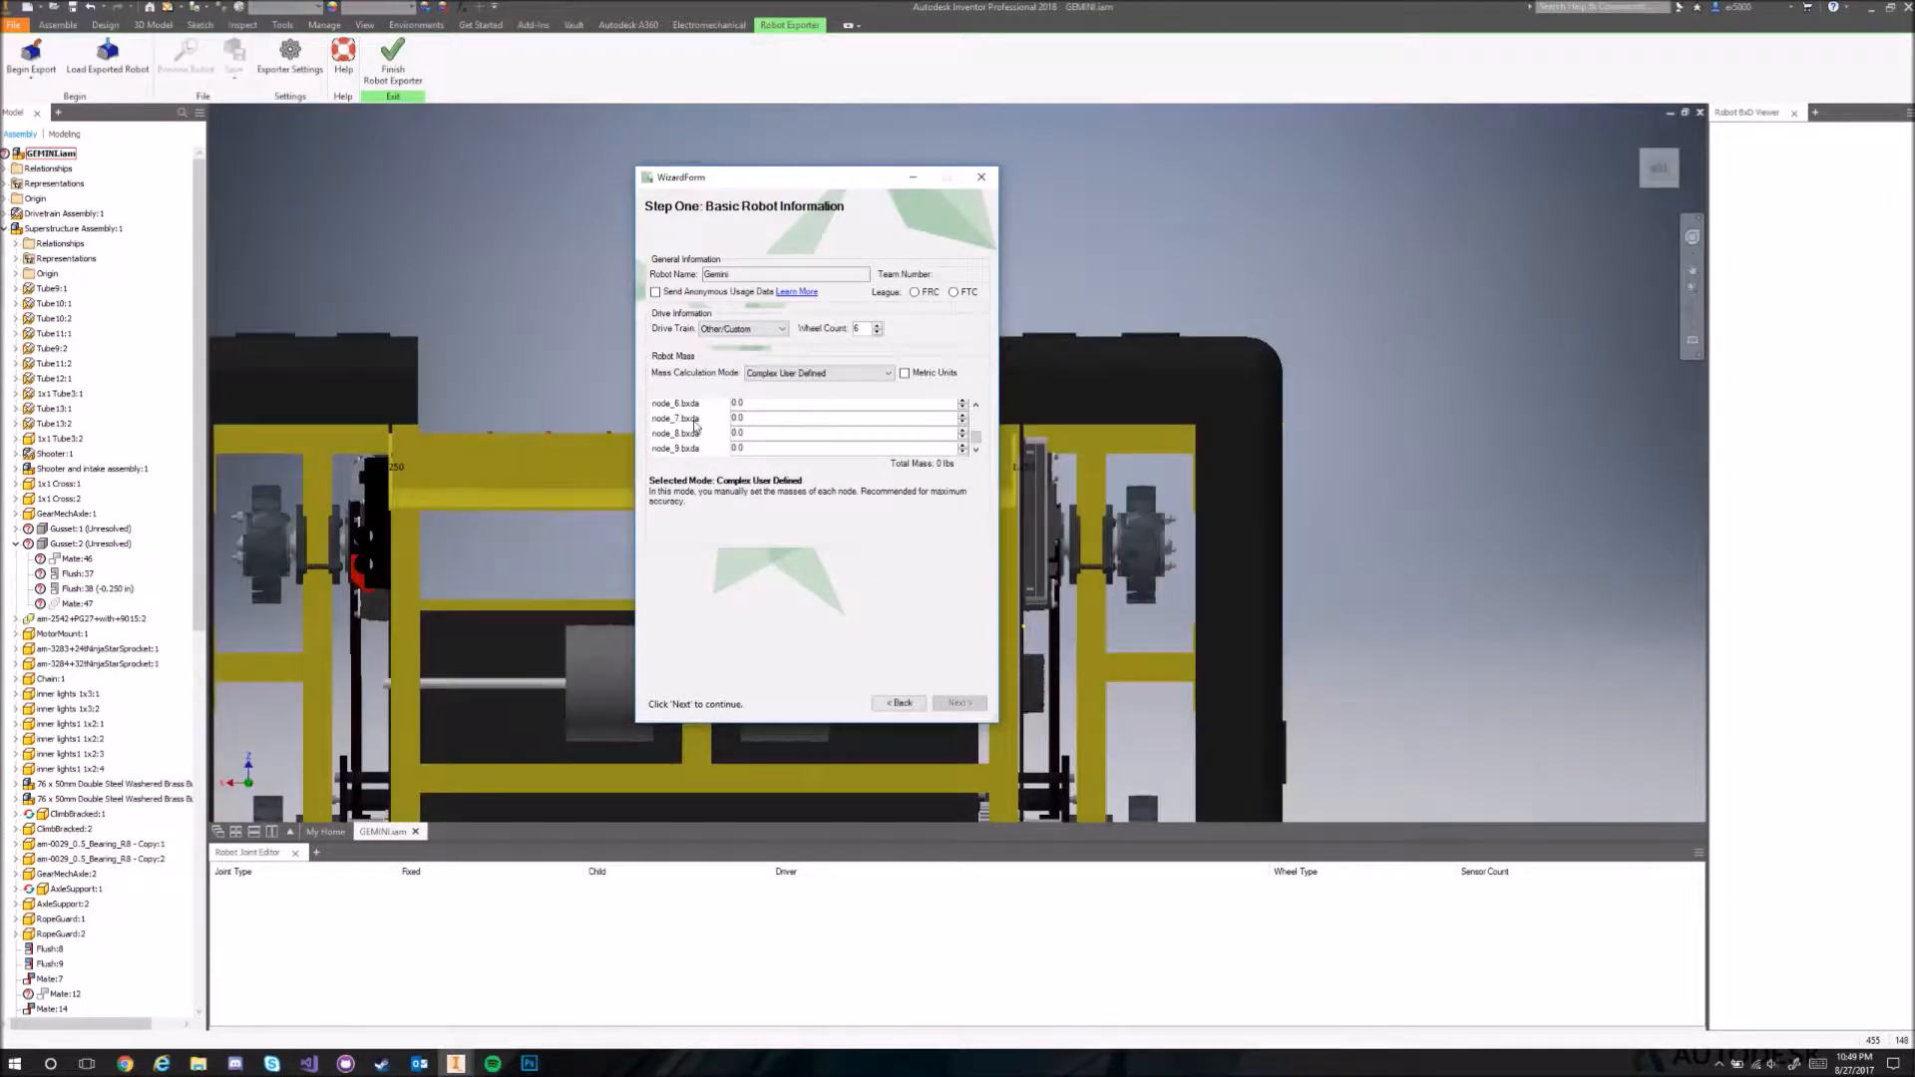
pyautogui.click(688, 435)
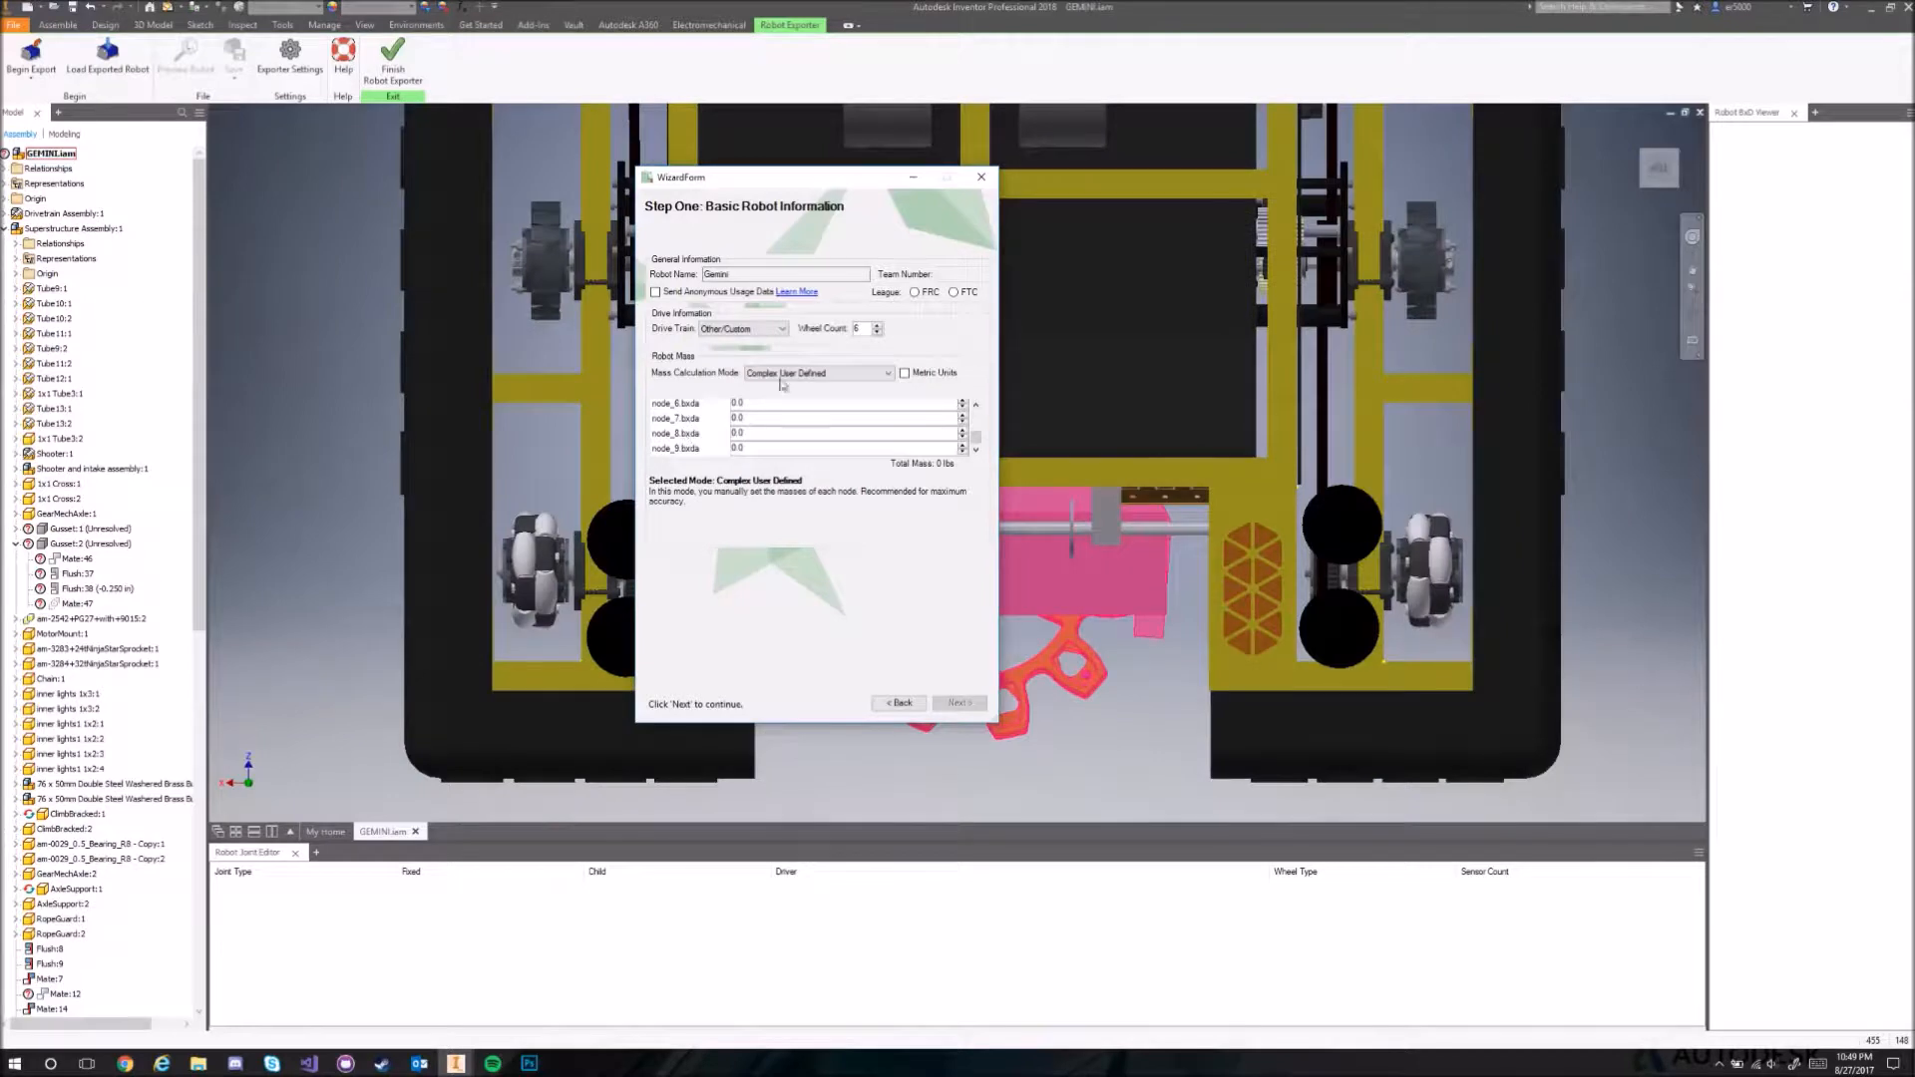
pyautogui.moveTo(713, 183); pyautogui.dragTo(704, 184)
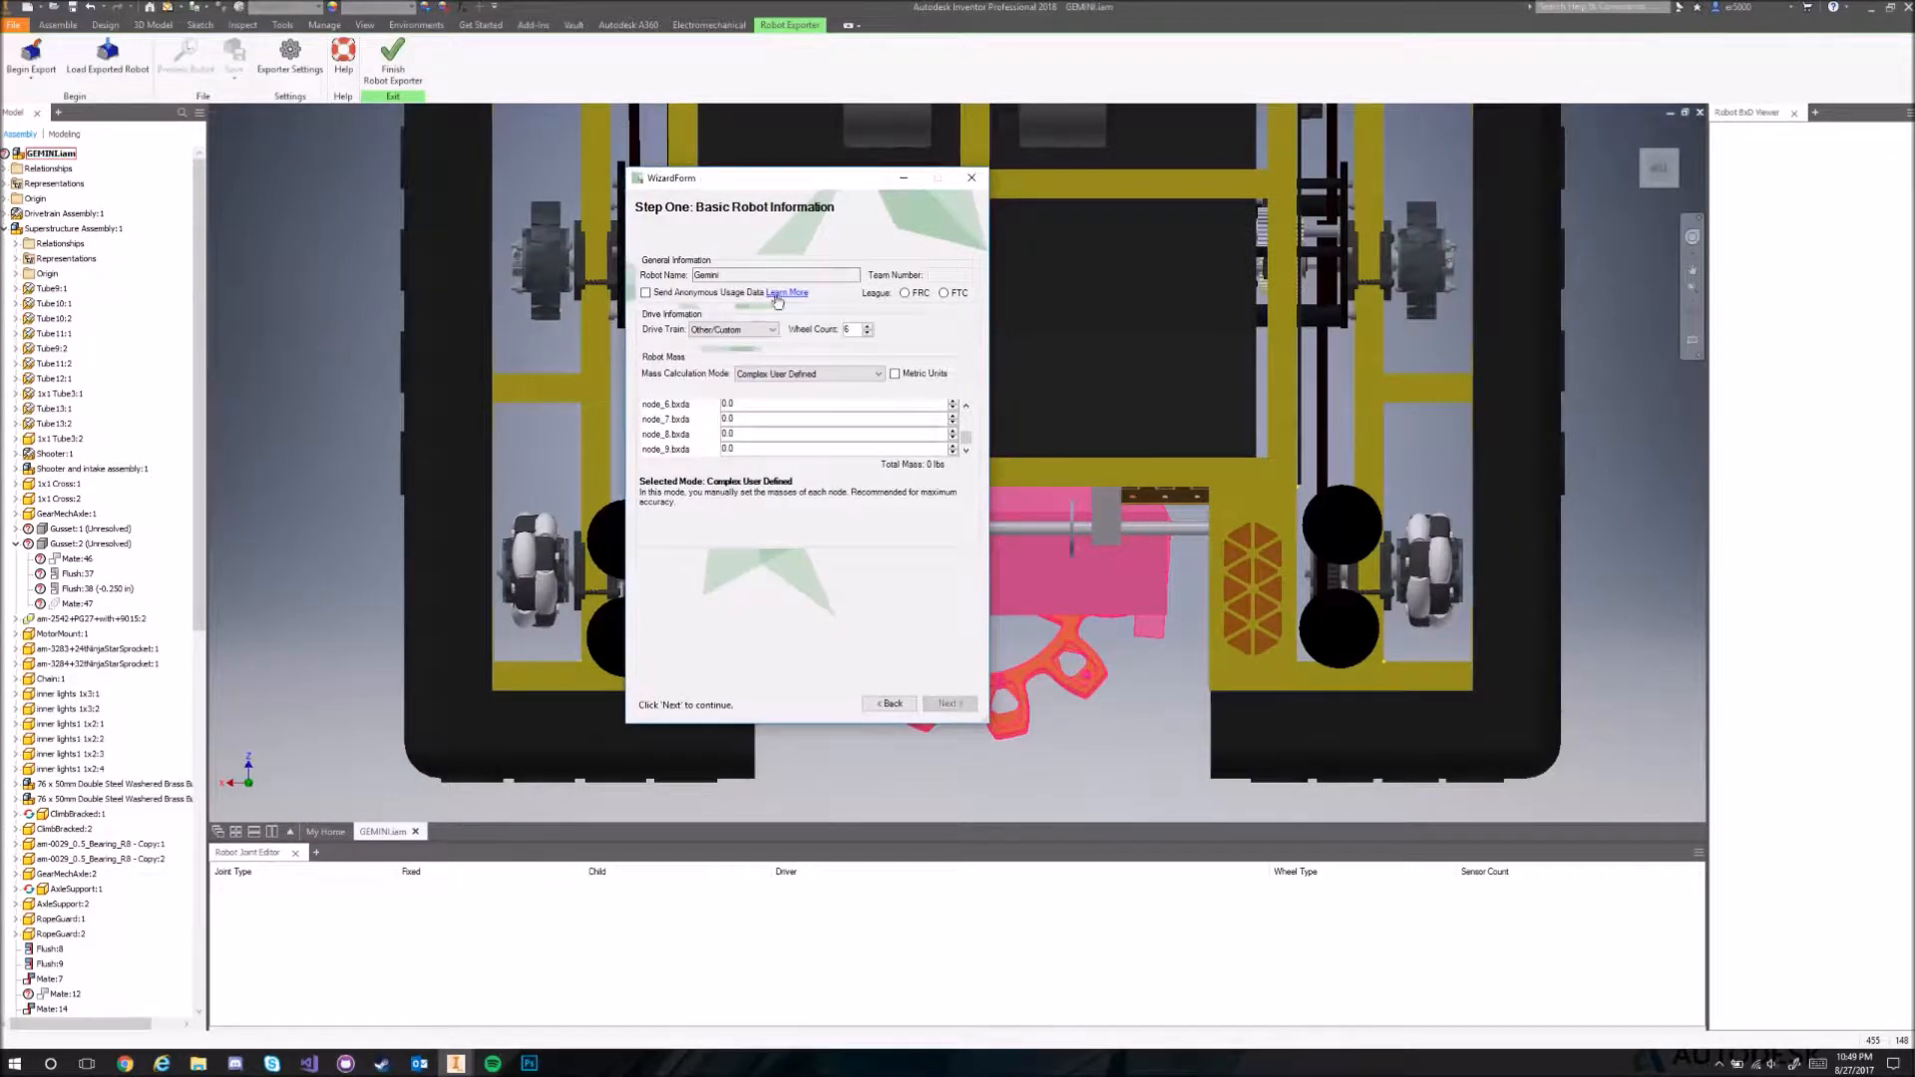
# Set the mass calculation mode to Single User Defined with a robot mass of 100 lbs and continue to the wheel definition.
pyautogui.click(776, 377)
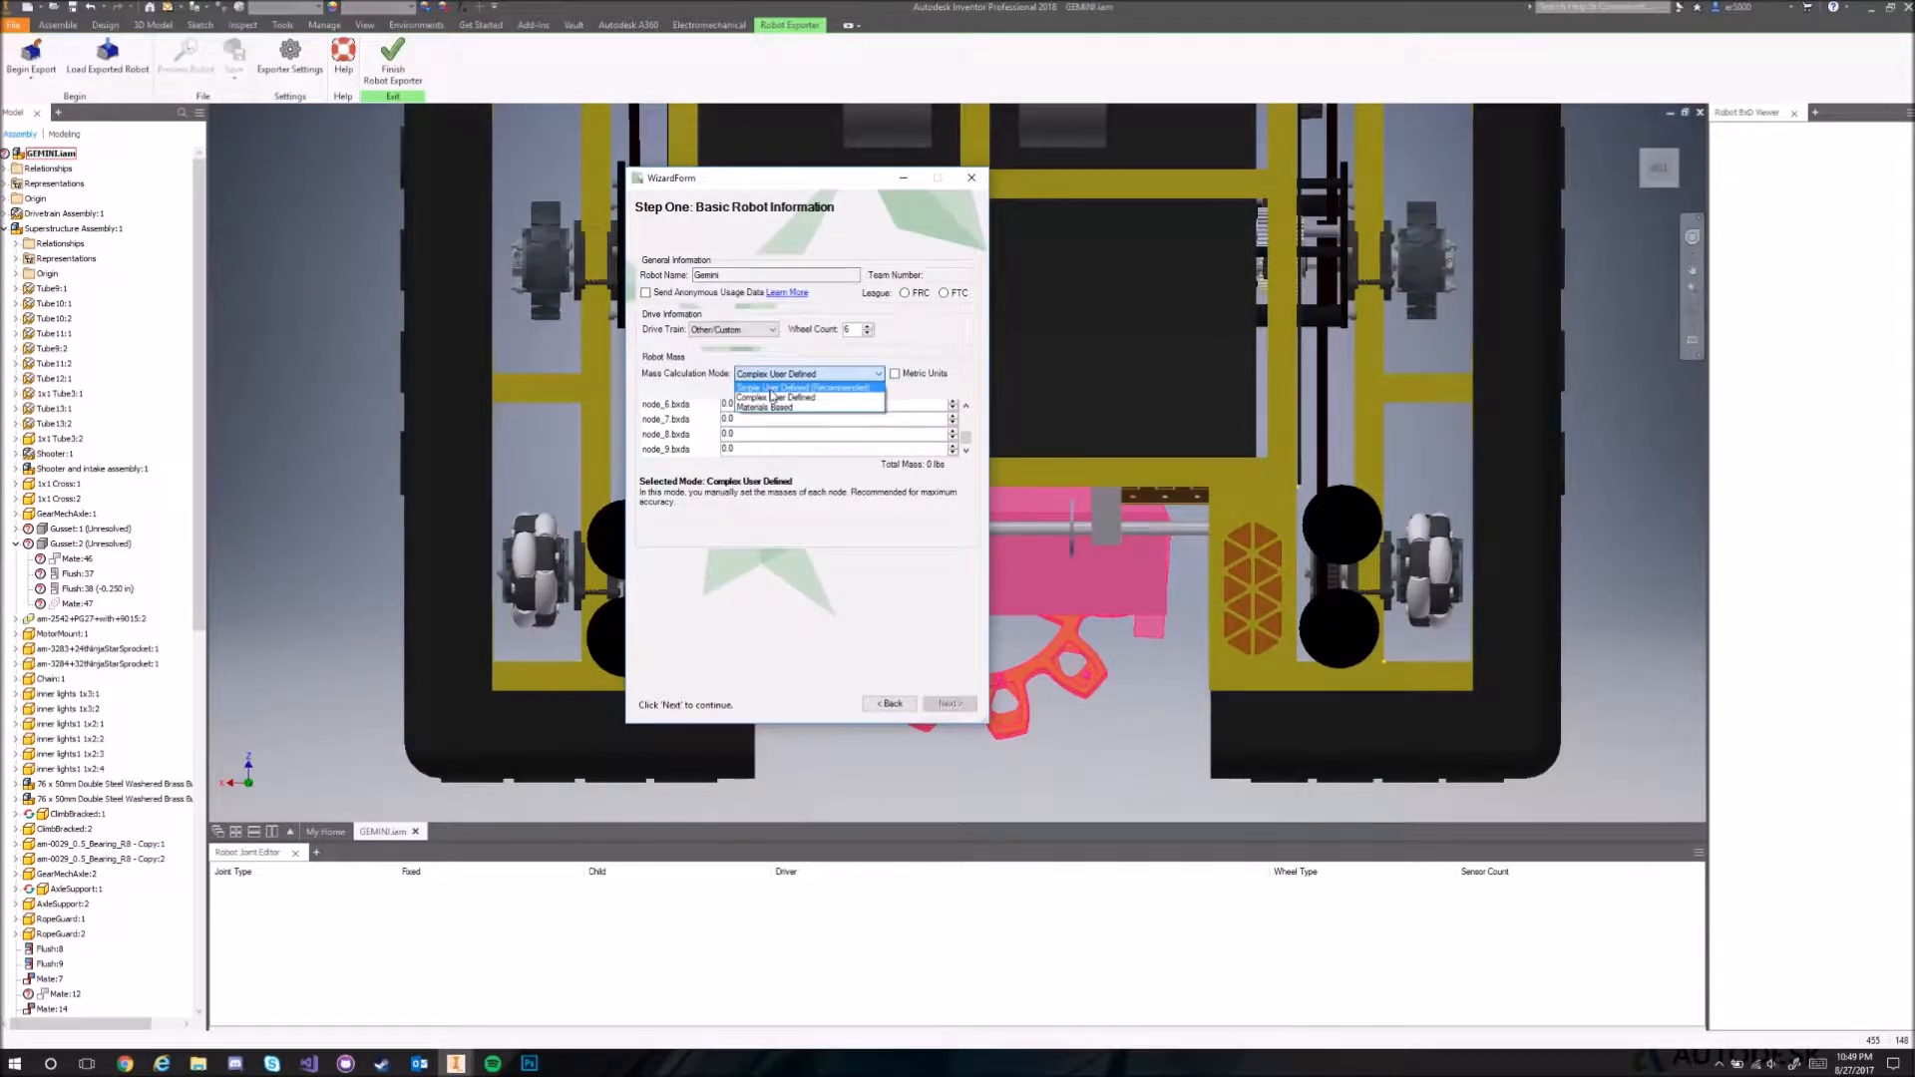
pyautogui.click(774, 387)
pyautogui.doubleClick(742, 406)
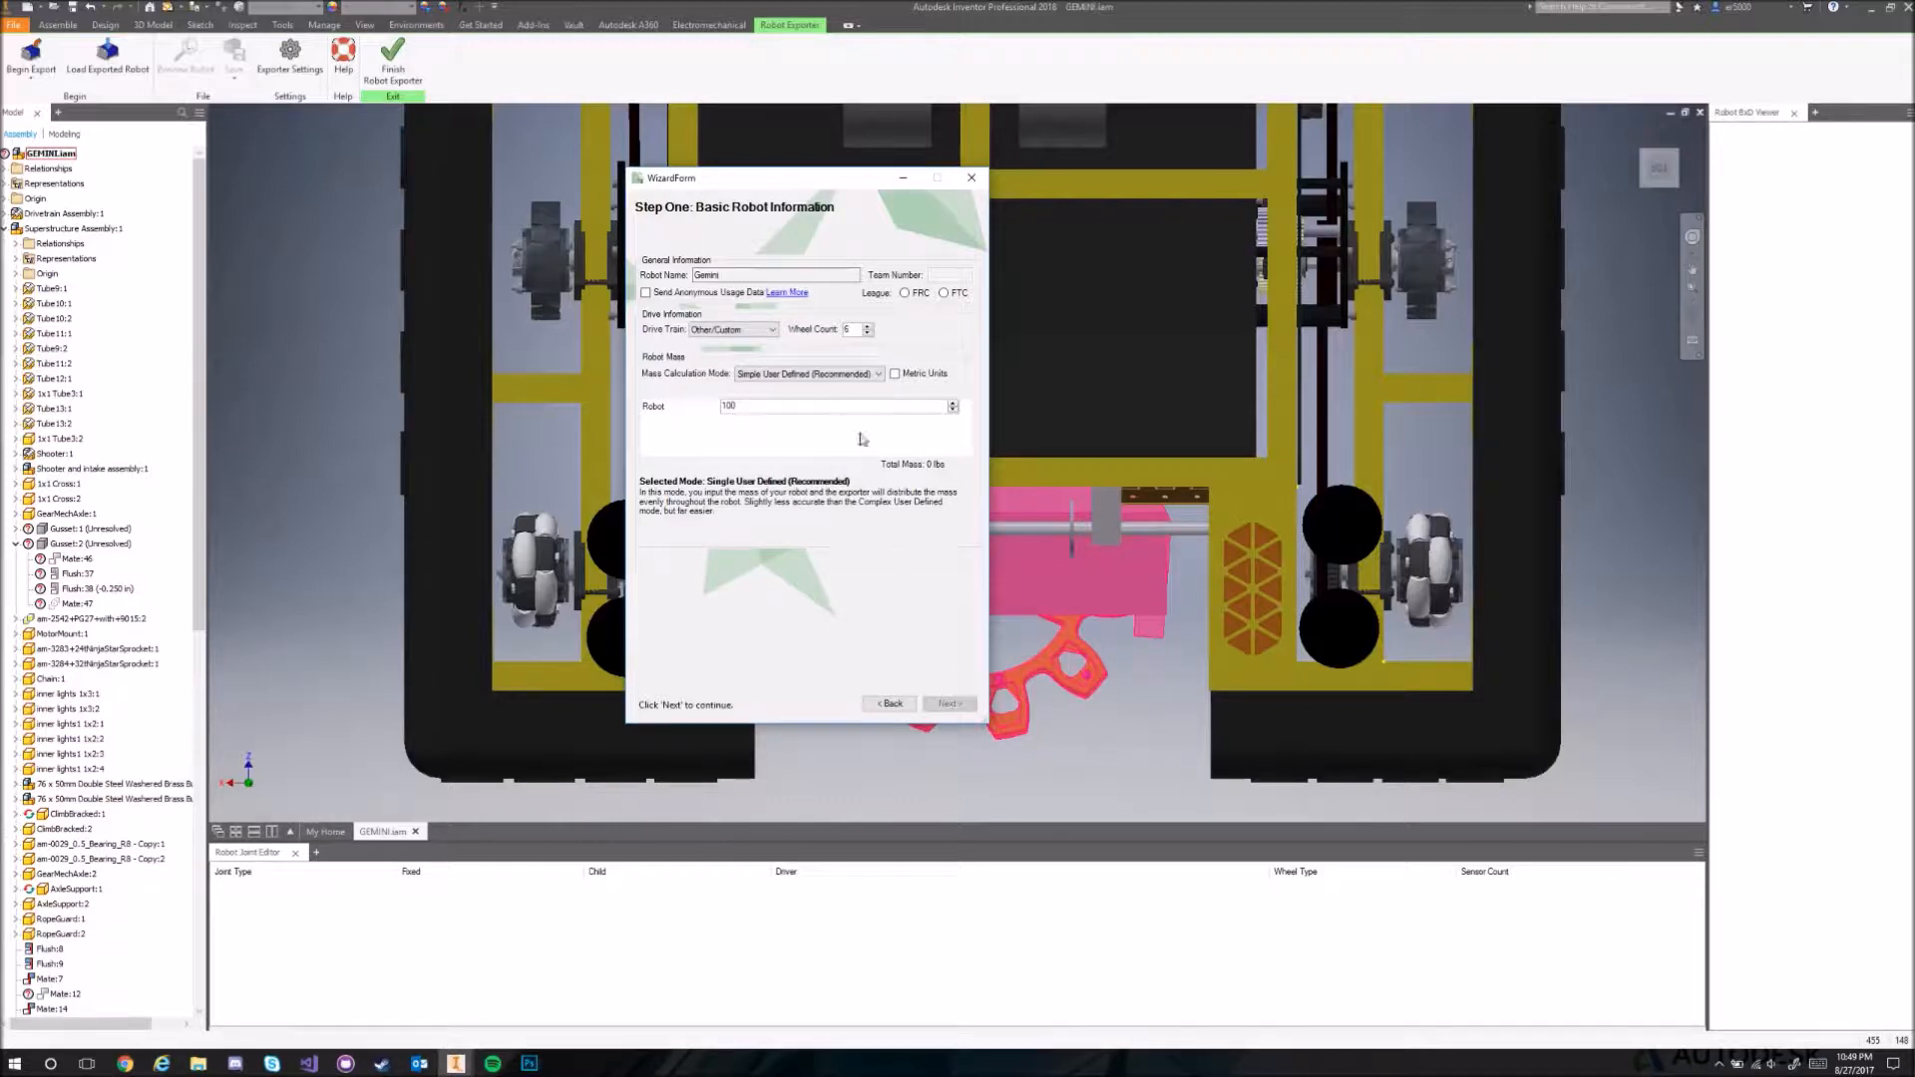
pyautogui.click(744, 276)
pyautogui.click(951, 703)
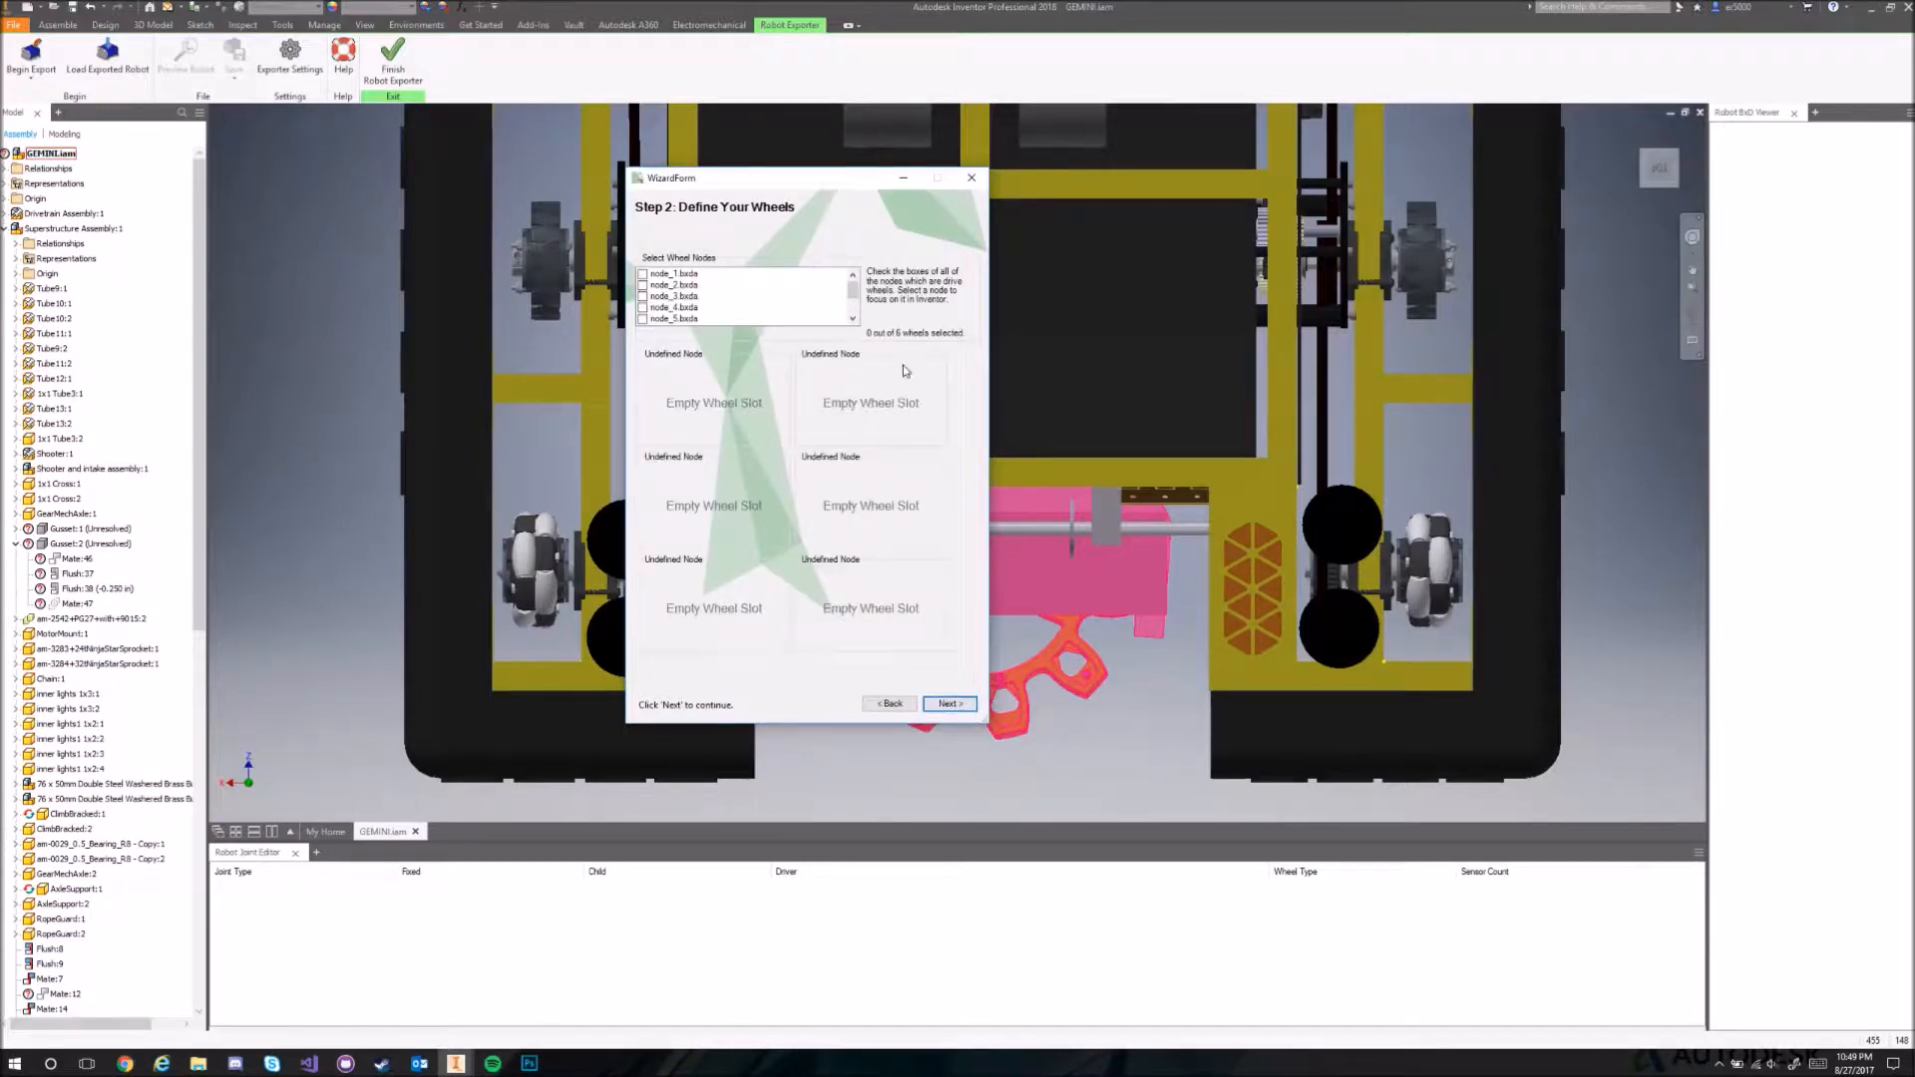
# Mark node_1 through node_6 as the six drive wheels.
pyautogui.click(671, 308)
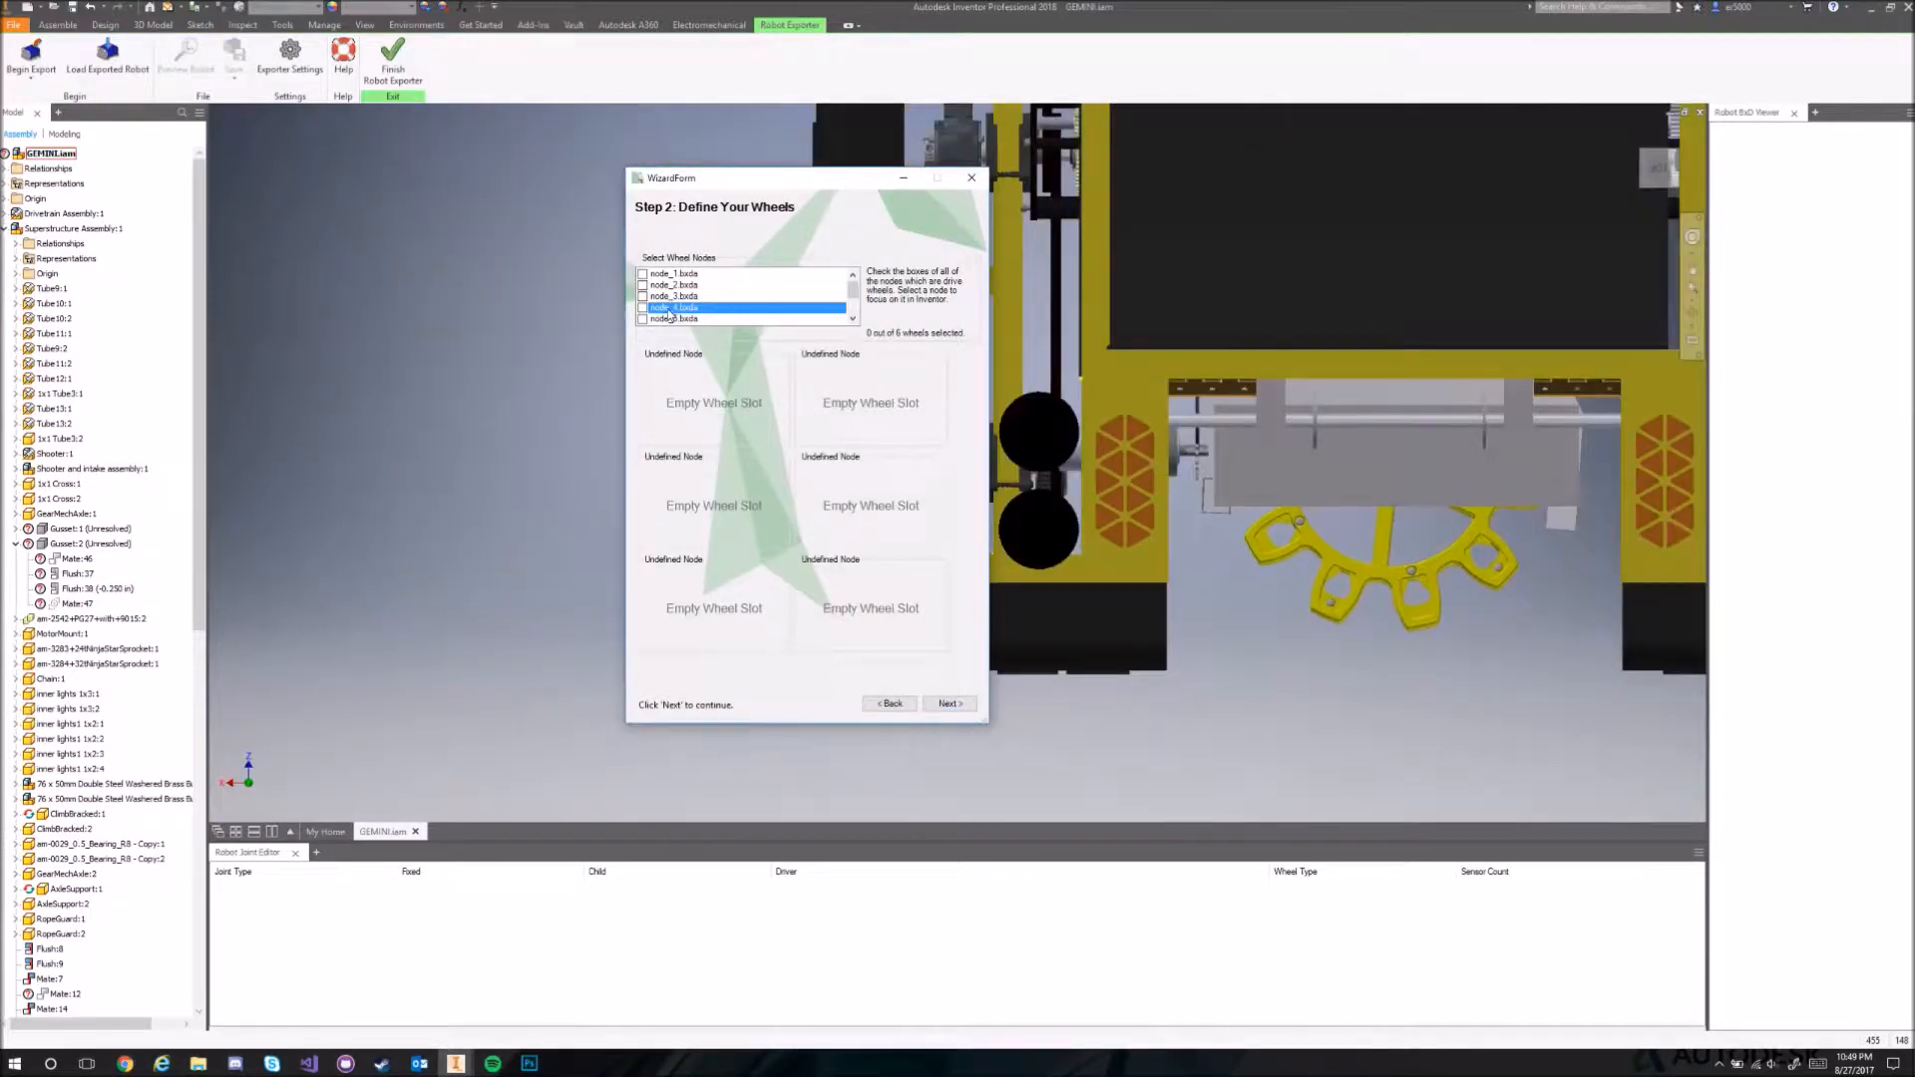
pyautogui.click(666, 309)
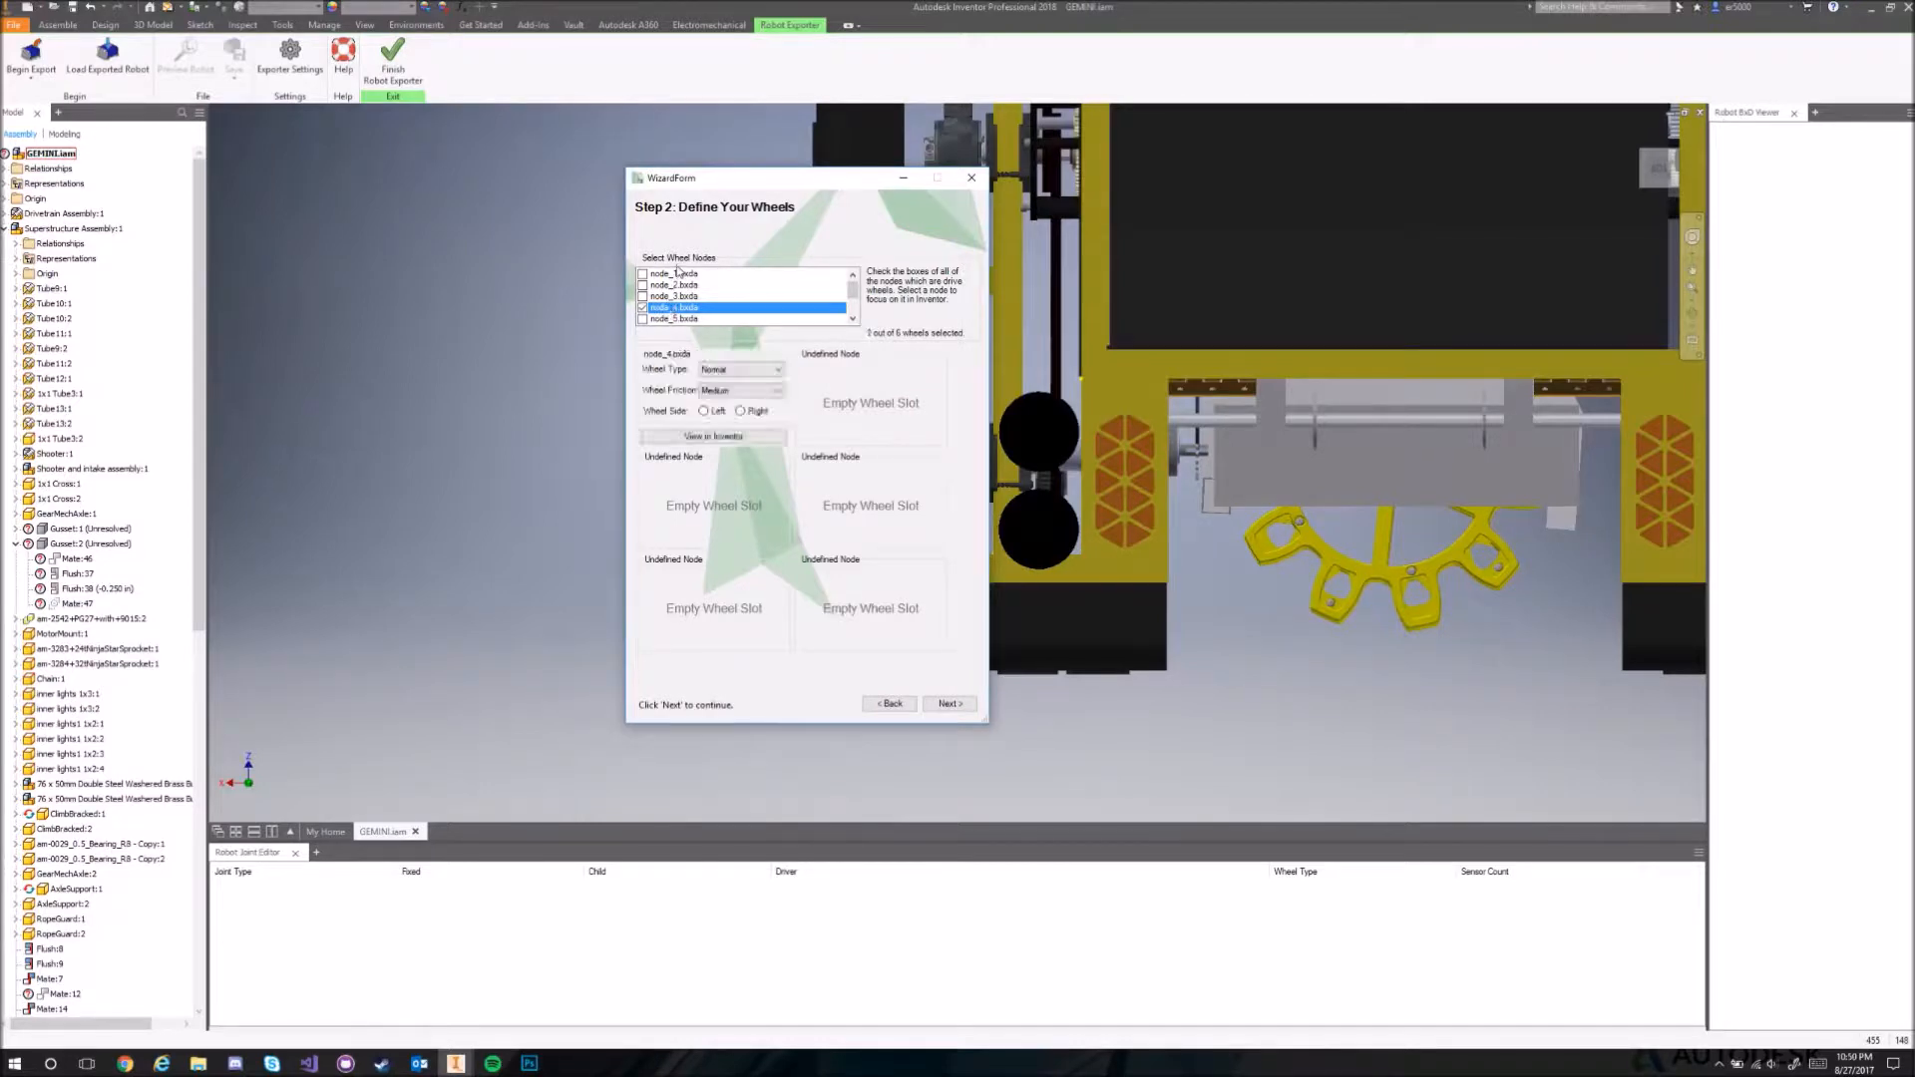
pyautogui.doubleClick(673, 274)
pyautogui.doubleClick(673, 319)
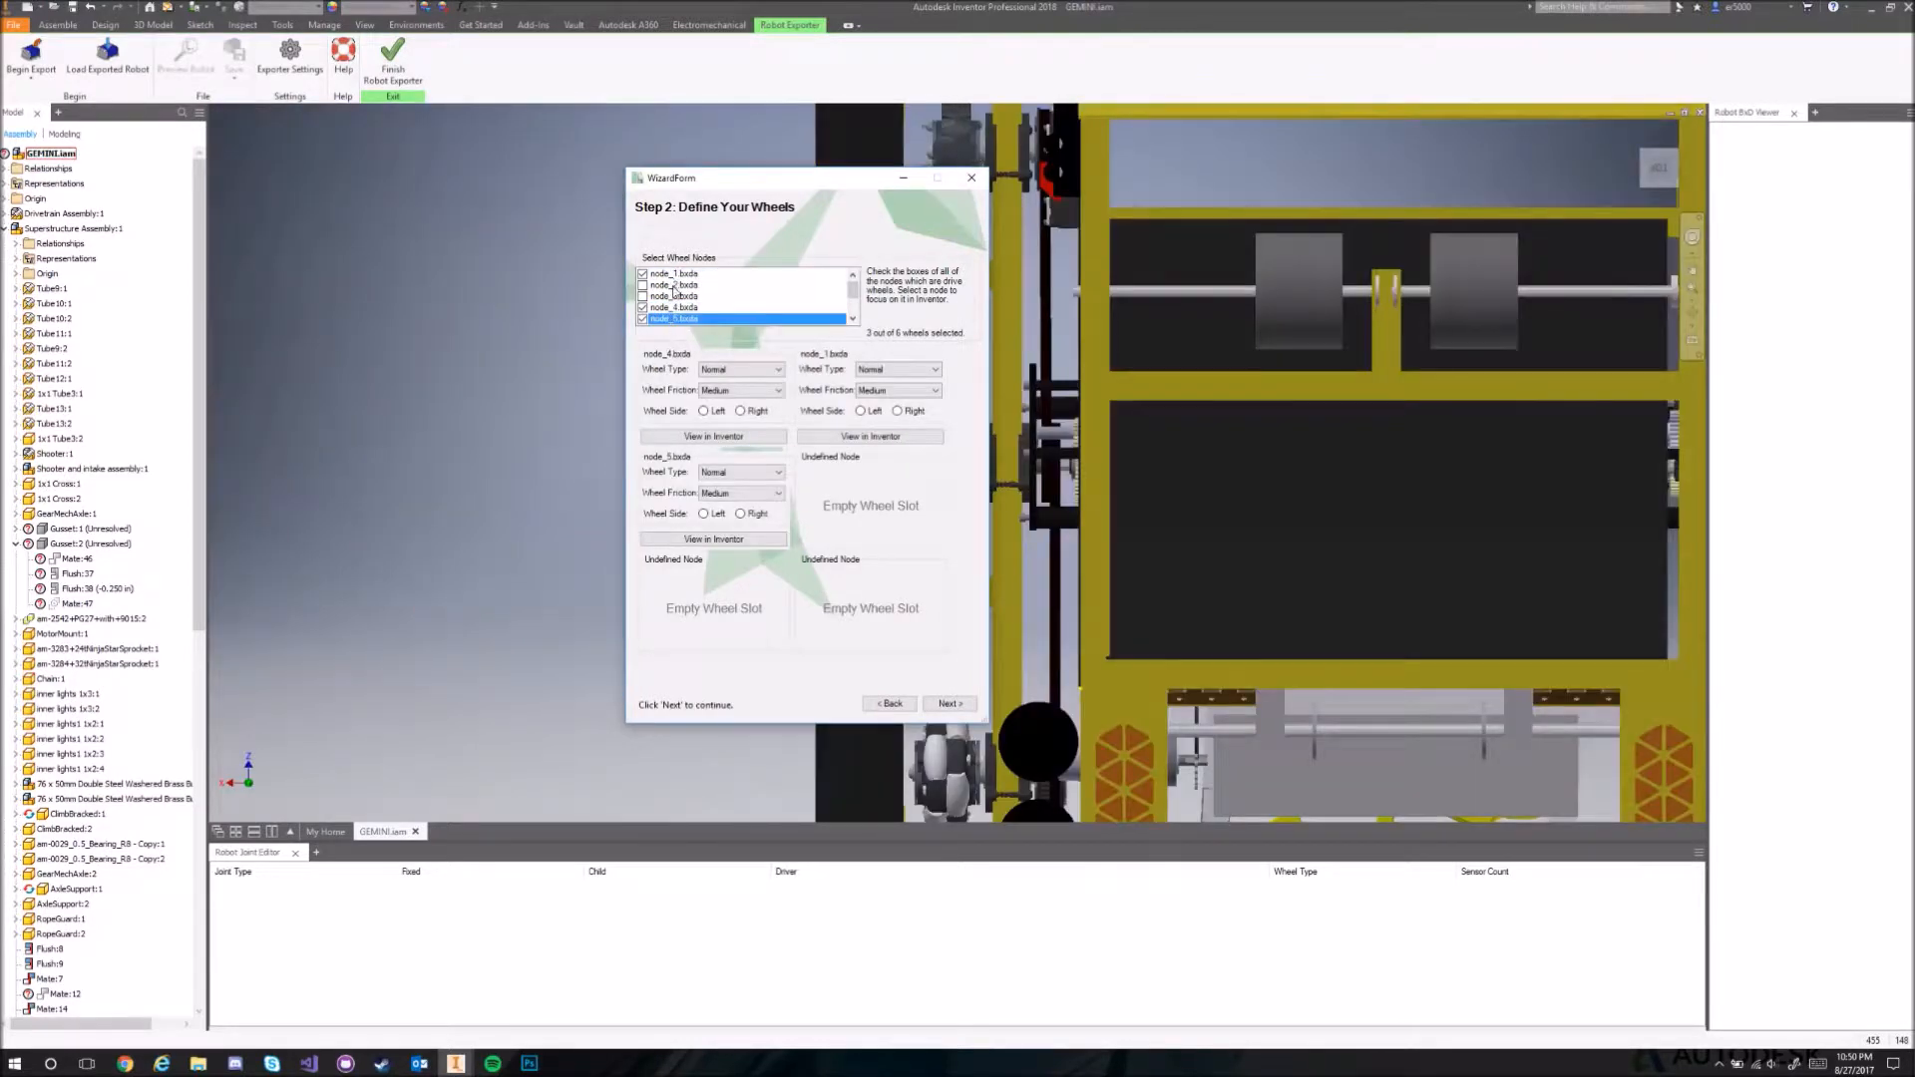
pyautogui.doubleClick(674, 287)
pyautogui.scroll(-2, 681, 317)
pyautogui.doubleClick(673, 286)
pyautogui.scroll(2, 673, 291)
pyautogui.doubleClick(674, 296)
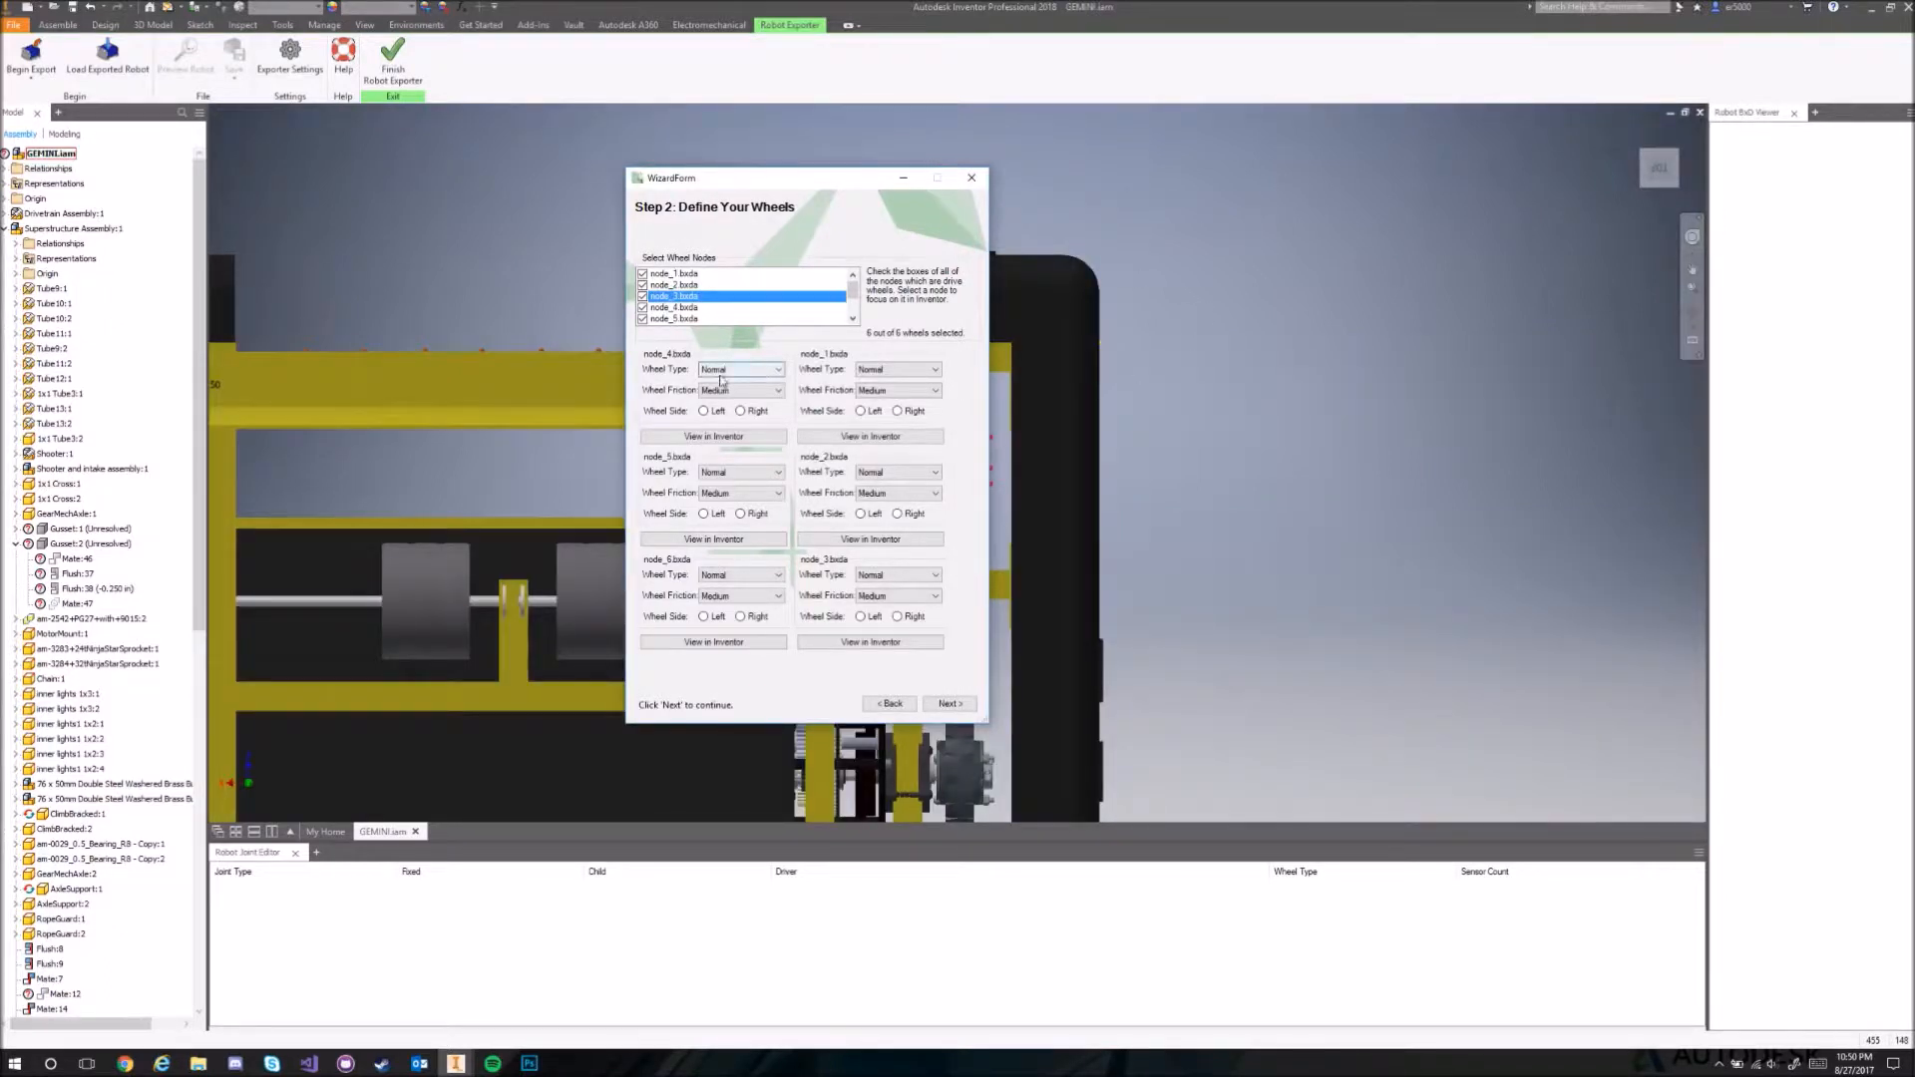
# Locate the node_4 and node_1 wheels in the model and set both wheel types to Omni.
pyautogui.click(678, 436)
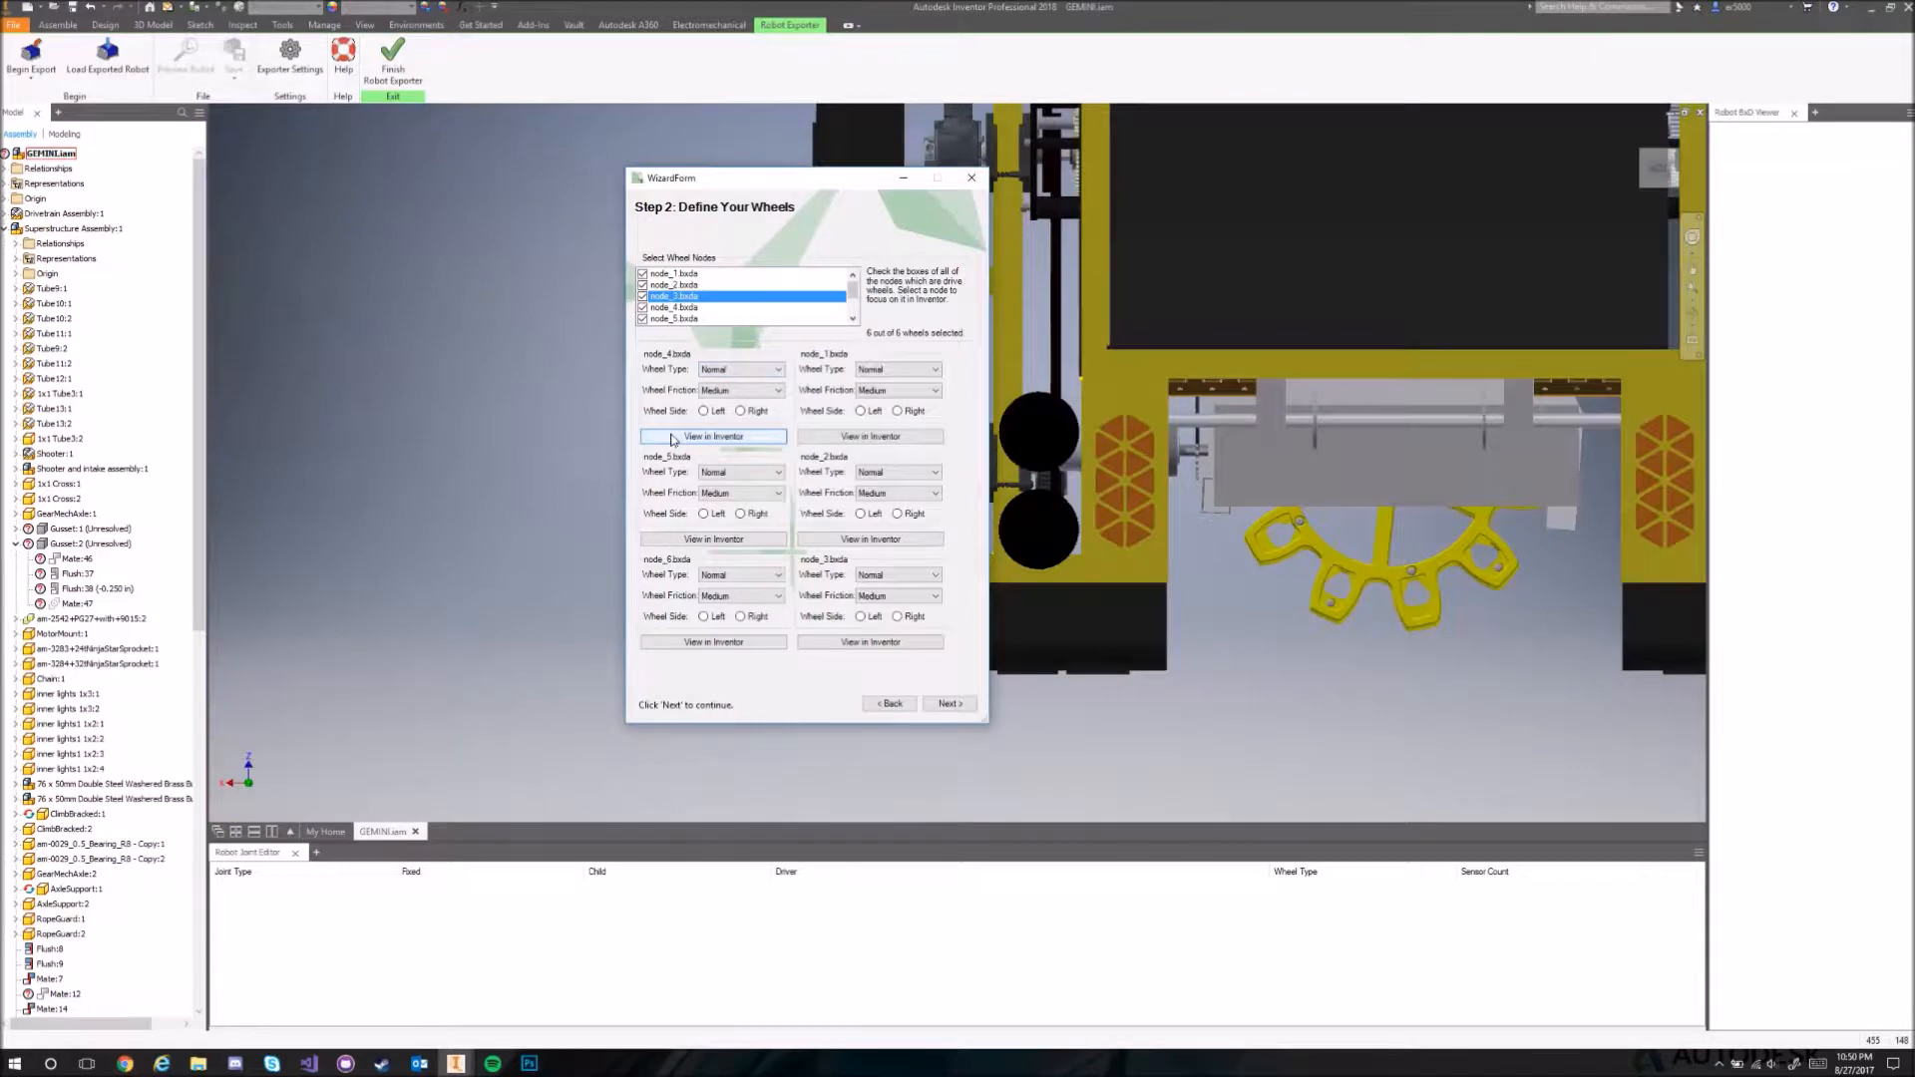
pyautogui.moveTo(731, 185); pyautogui.dragTo(361, 142)
pyautogui.click(512, 394)
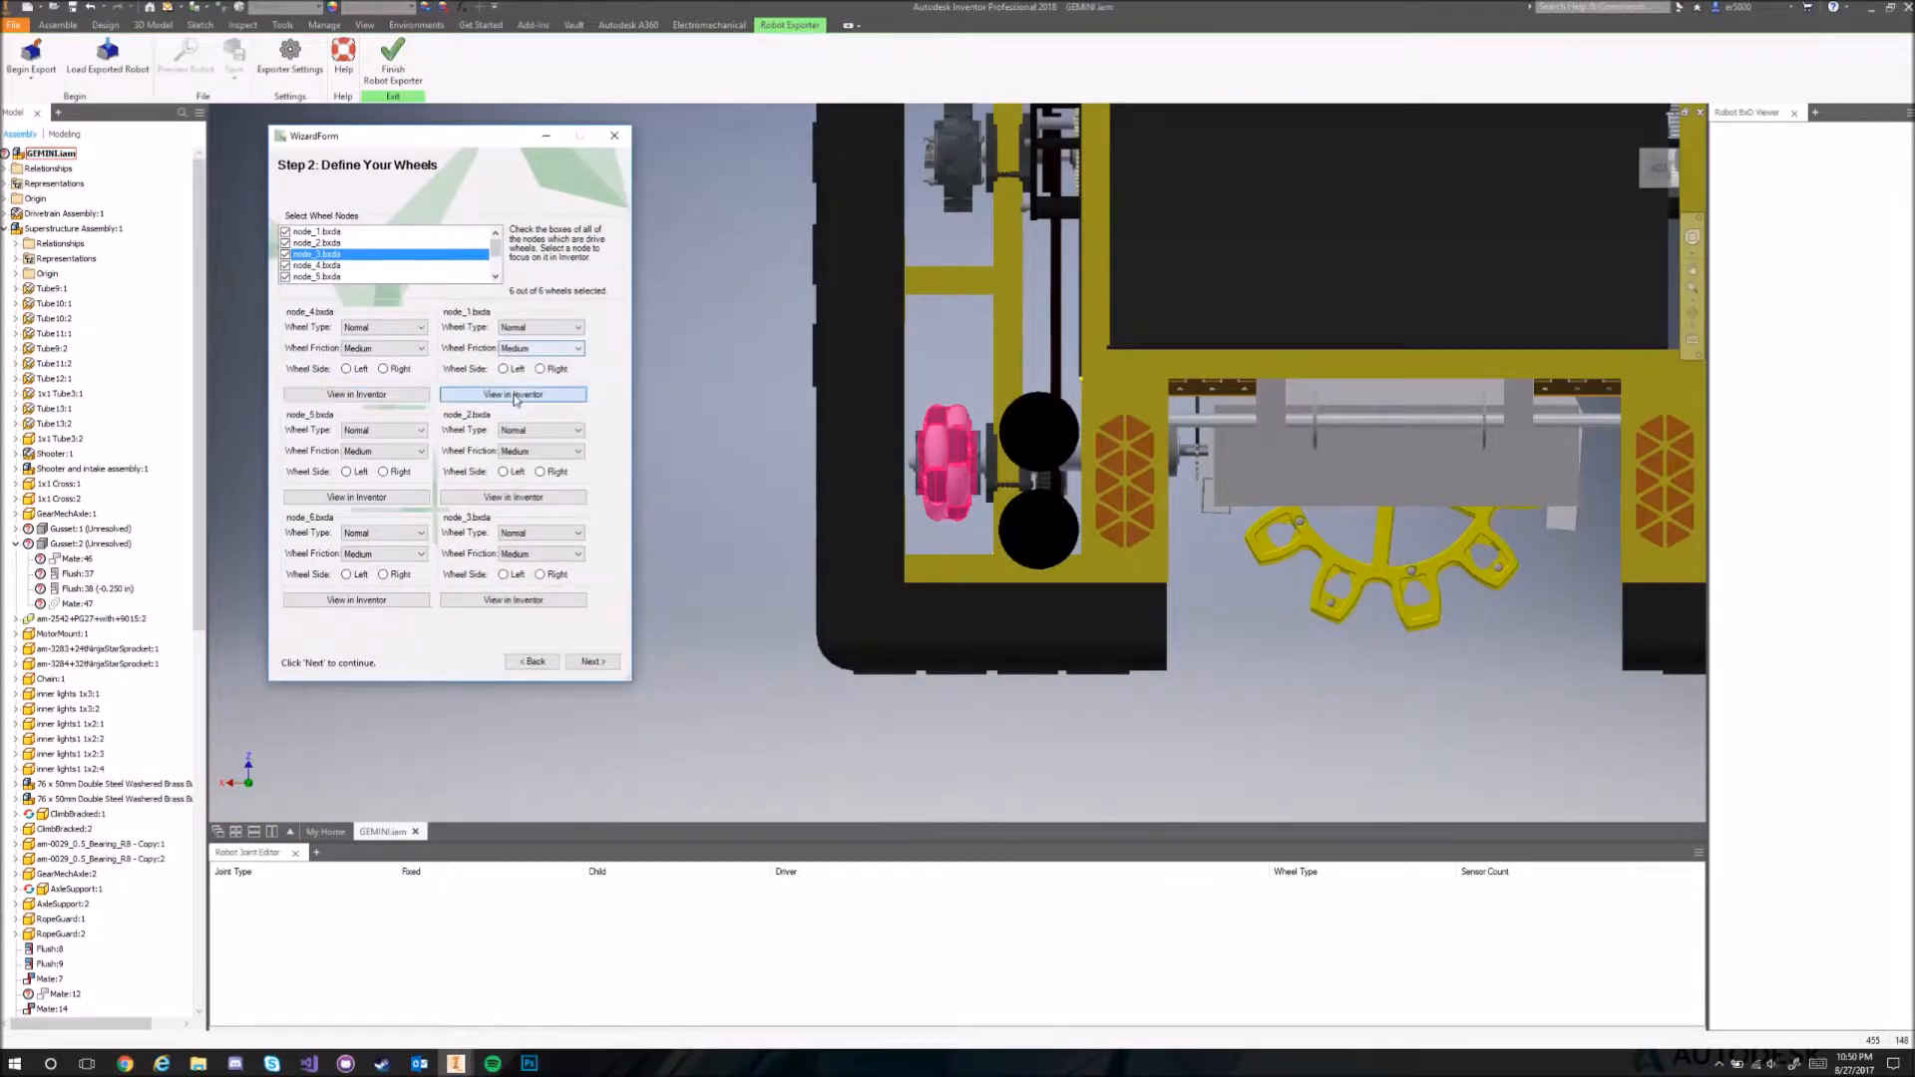
pyautogui.click(374, 331)
pyautogui.click(361, 350)
pyautogui.click(539, 327)
pyautogui.click(513, 350)
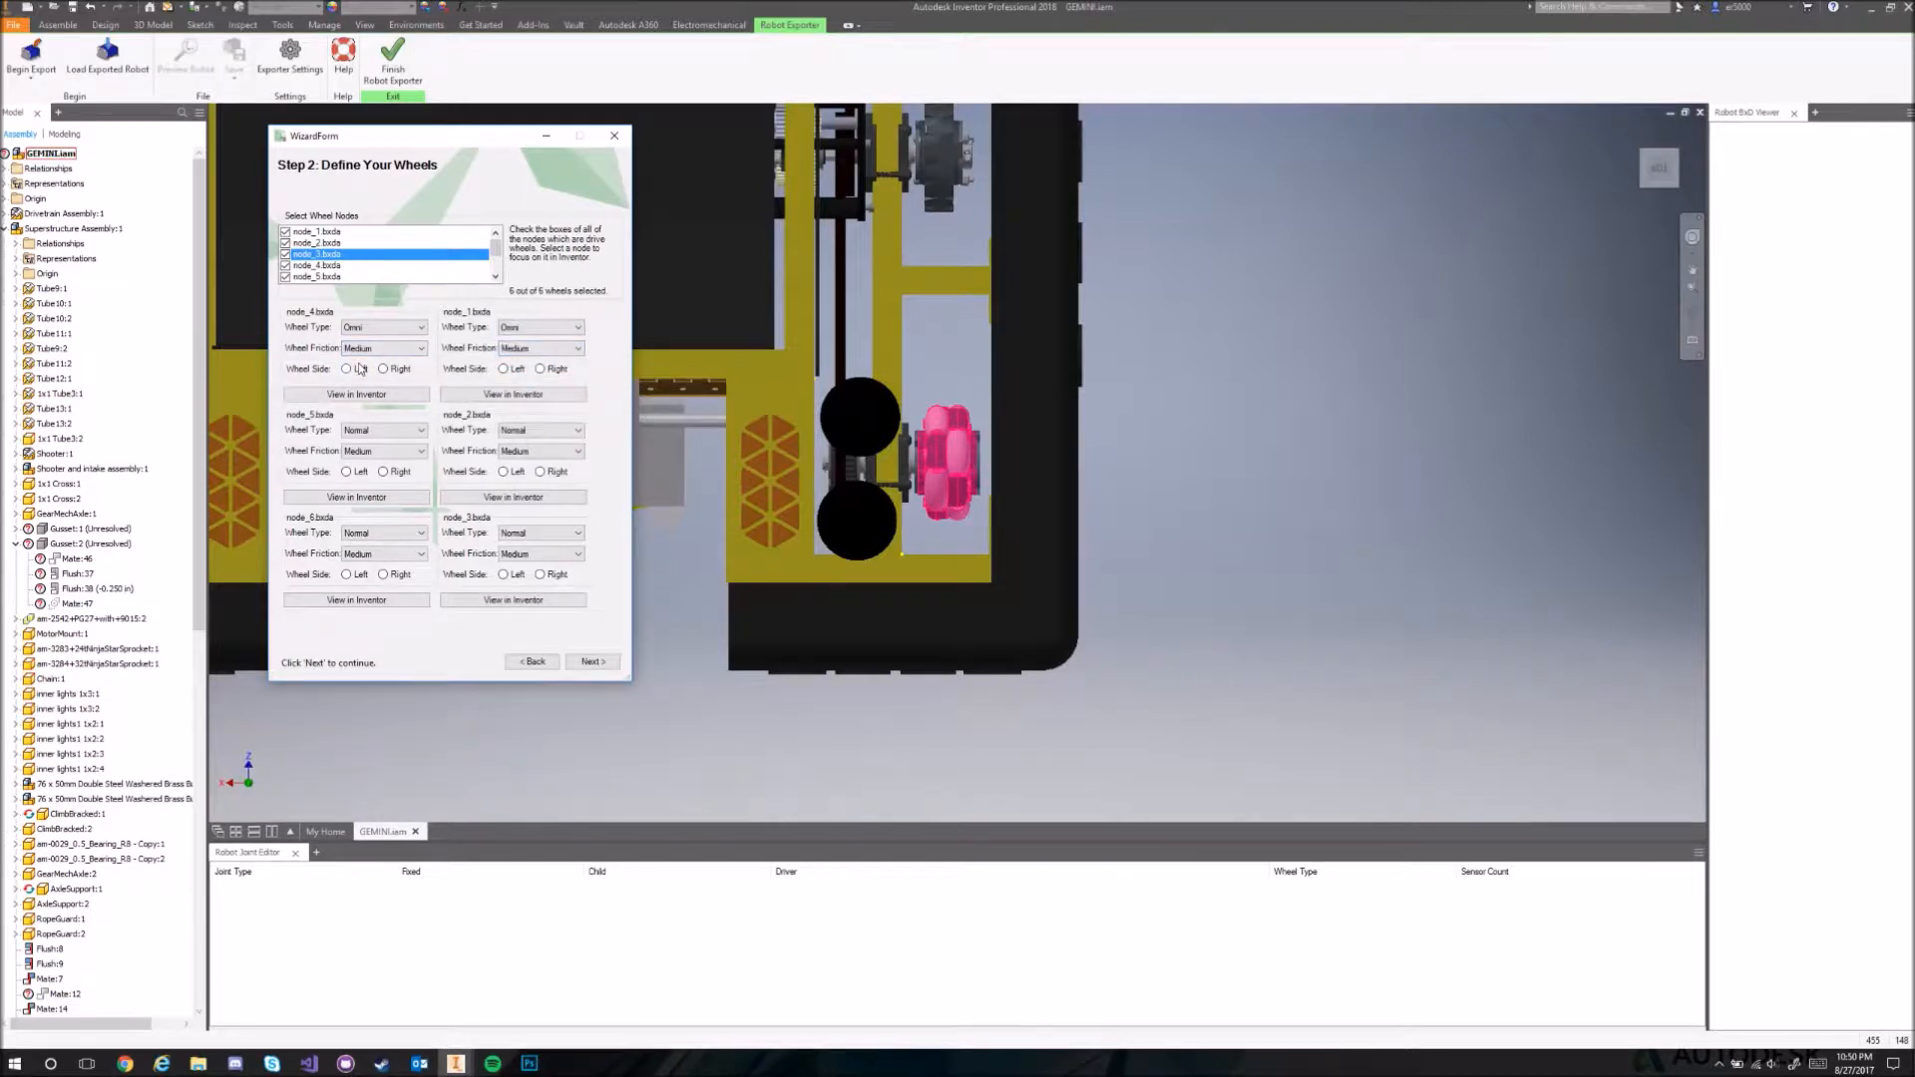
# Assign wheels node_4, node_5 and node_6 to the left side and the opposite wheels to the right side, and continue to the moving parts.
pyautogui.click(339, 395)
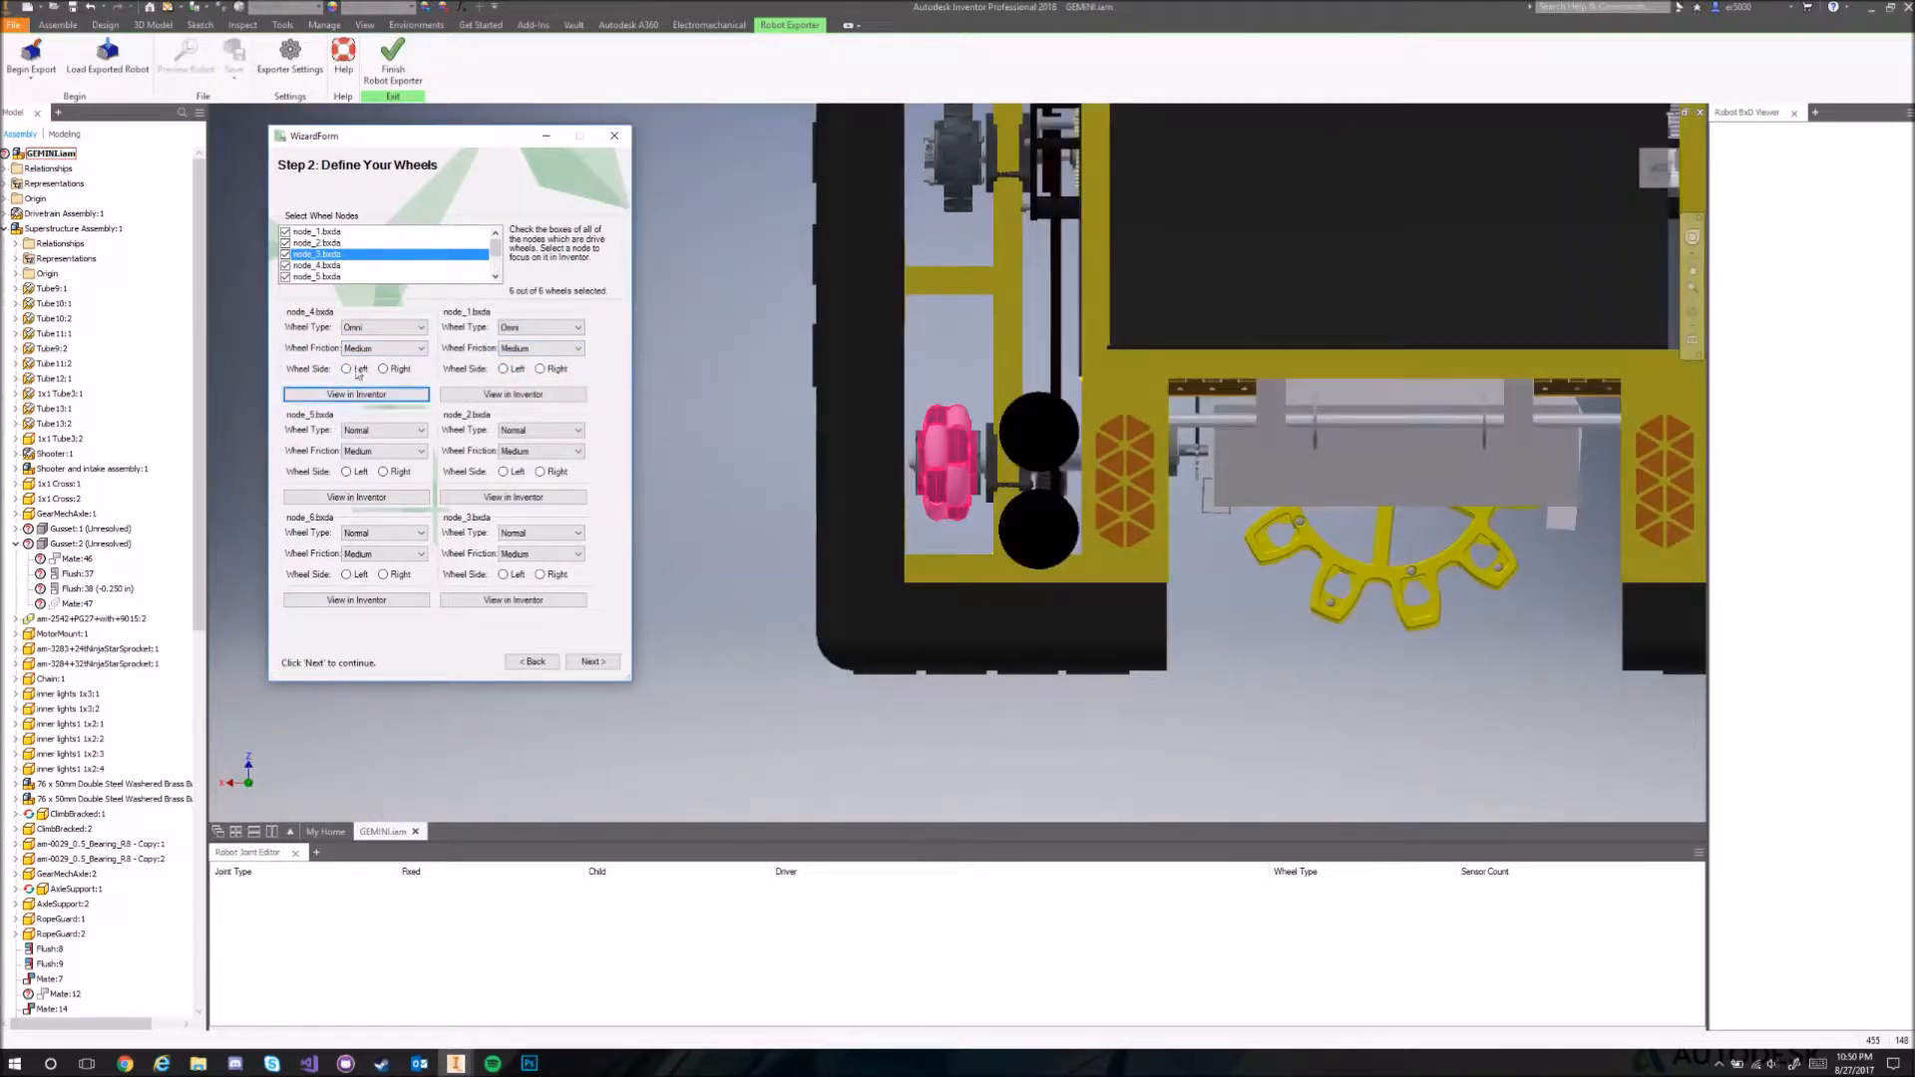
pyautogui.click(349, 369)
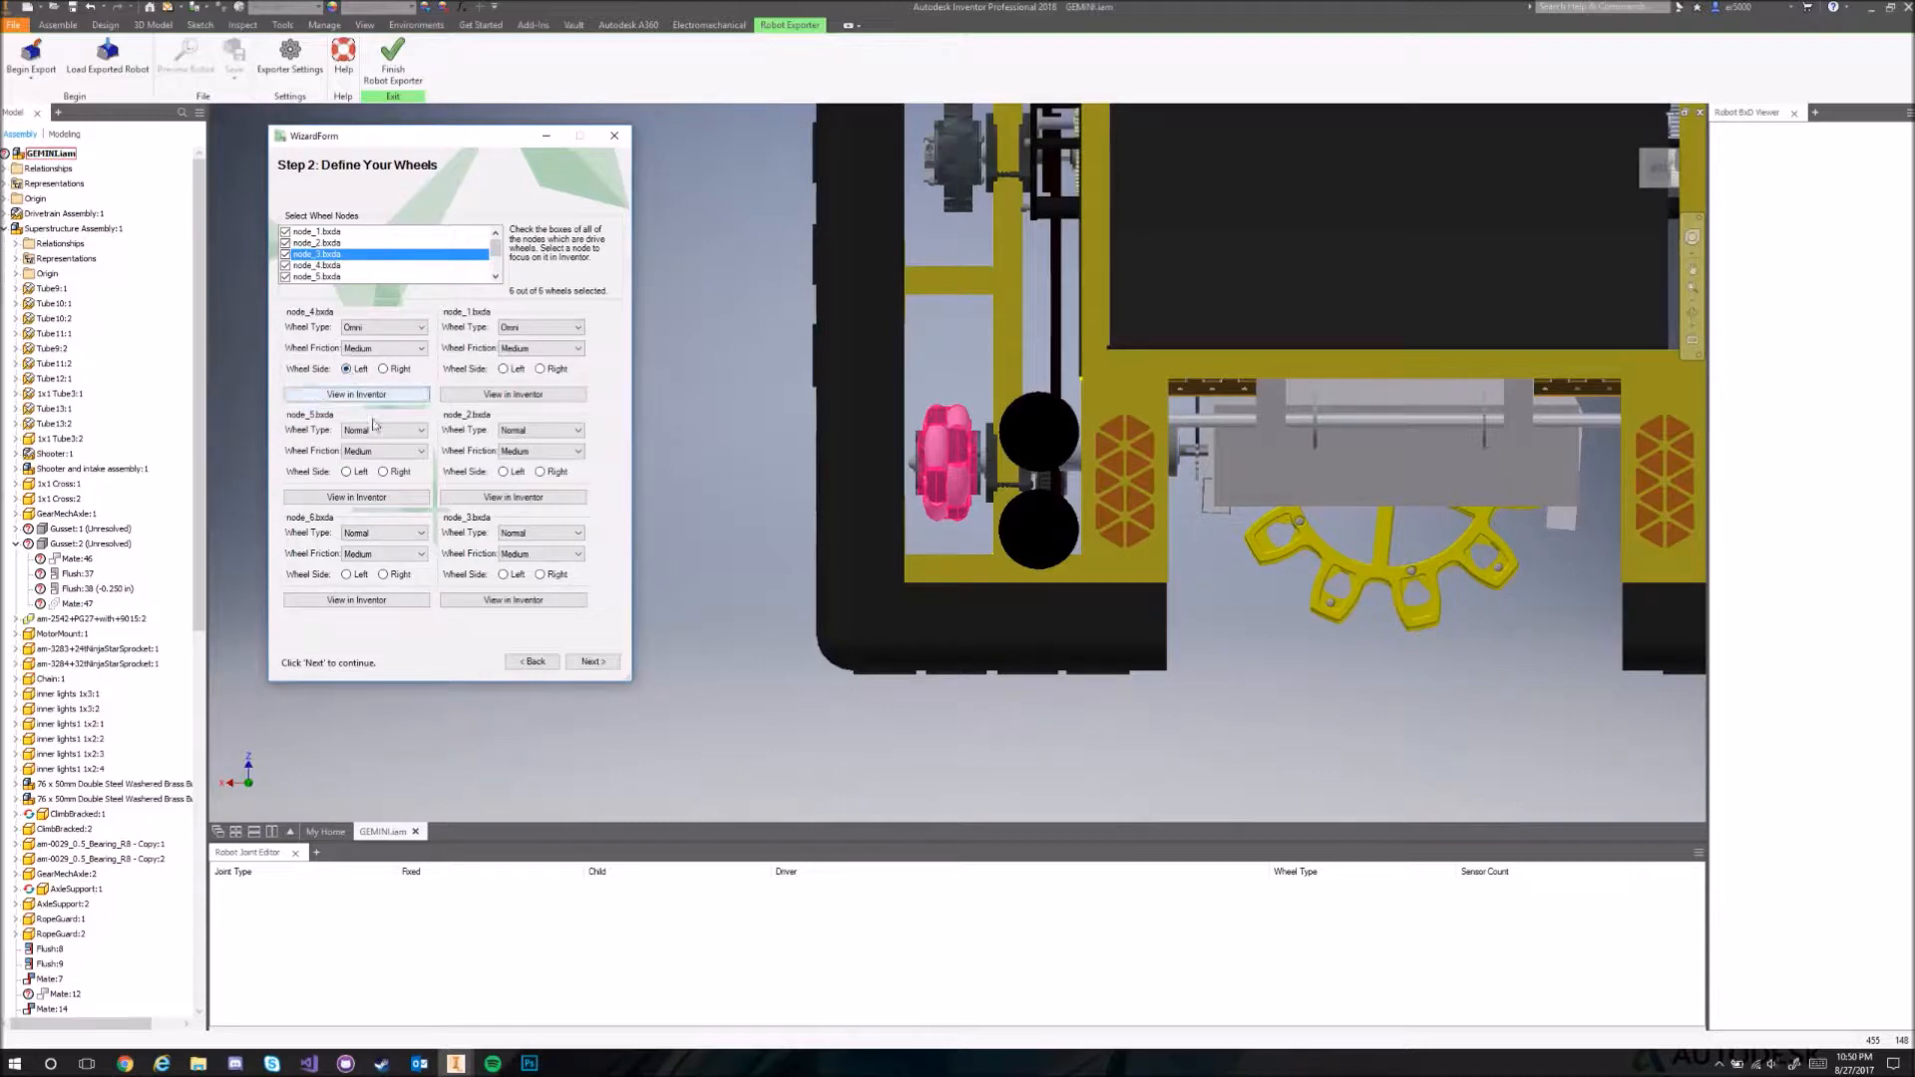
pyautogui.click(348, 575)
pyautogui.click(359, 600)
pyautogui.click(357, 497)
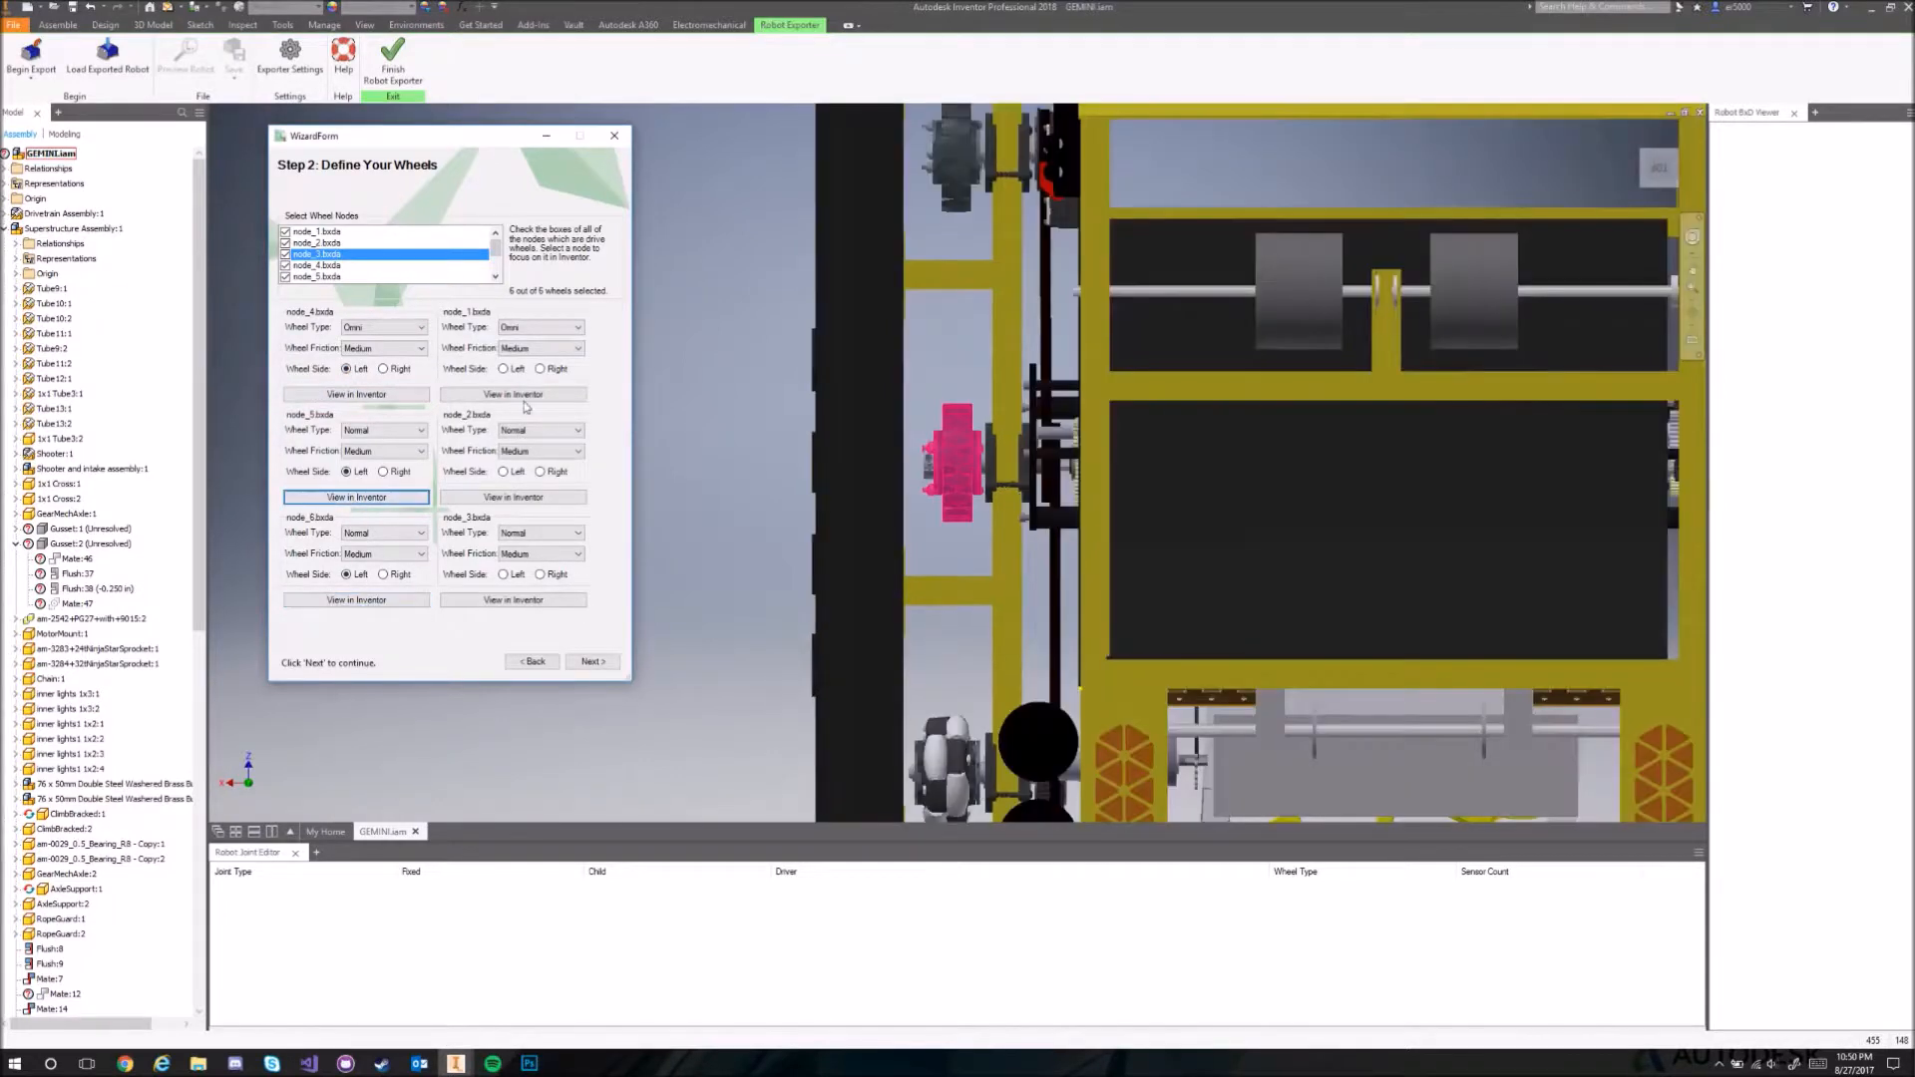
pyautogui.click(528, 395)
pyautogui.click(540, 369)
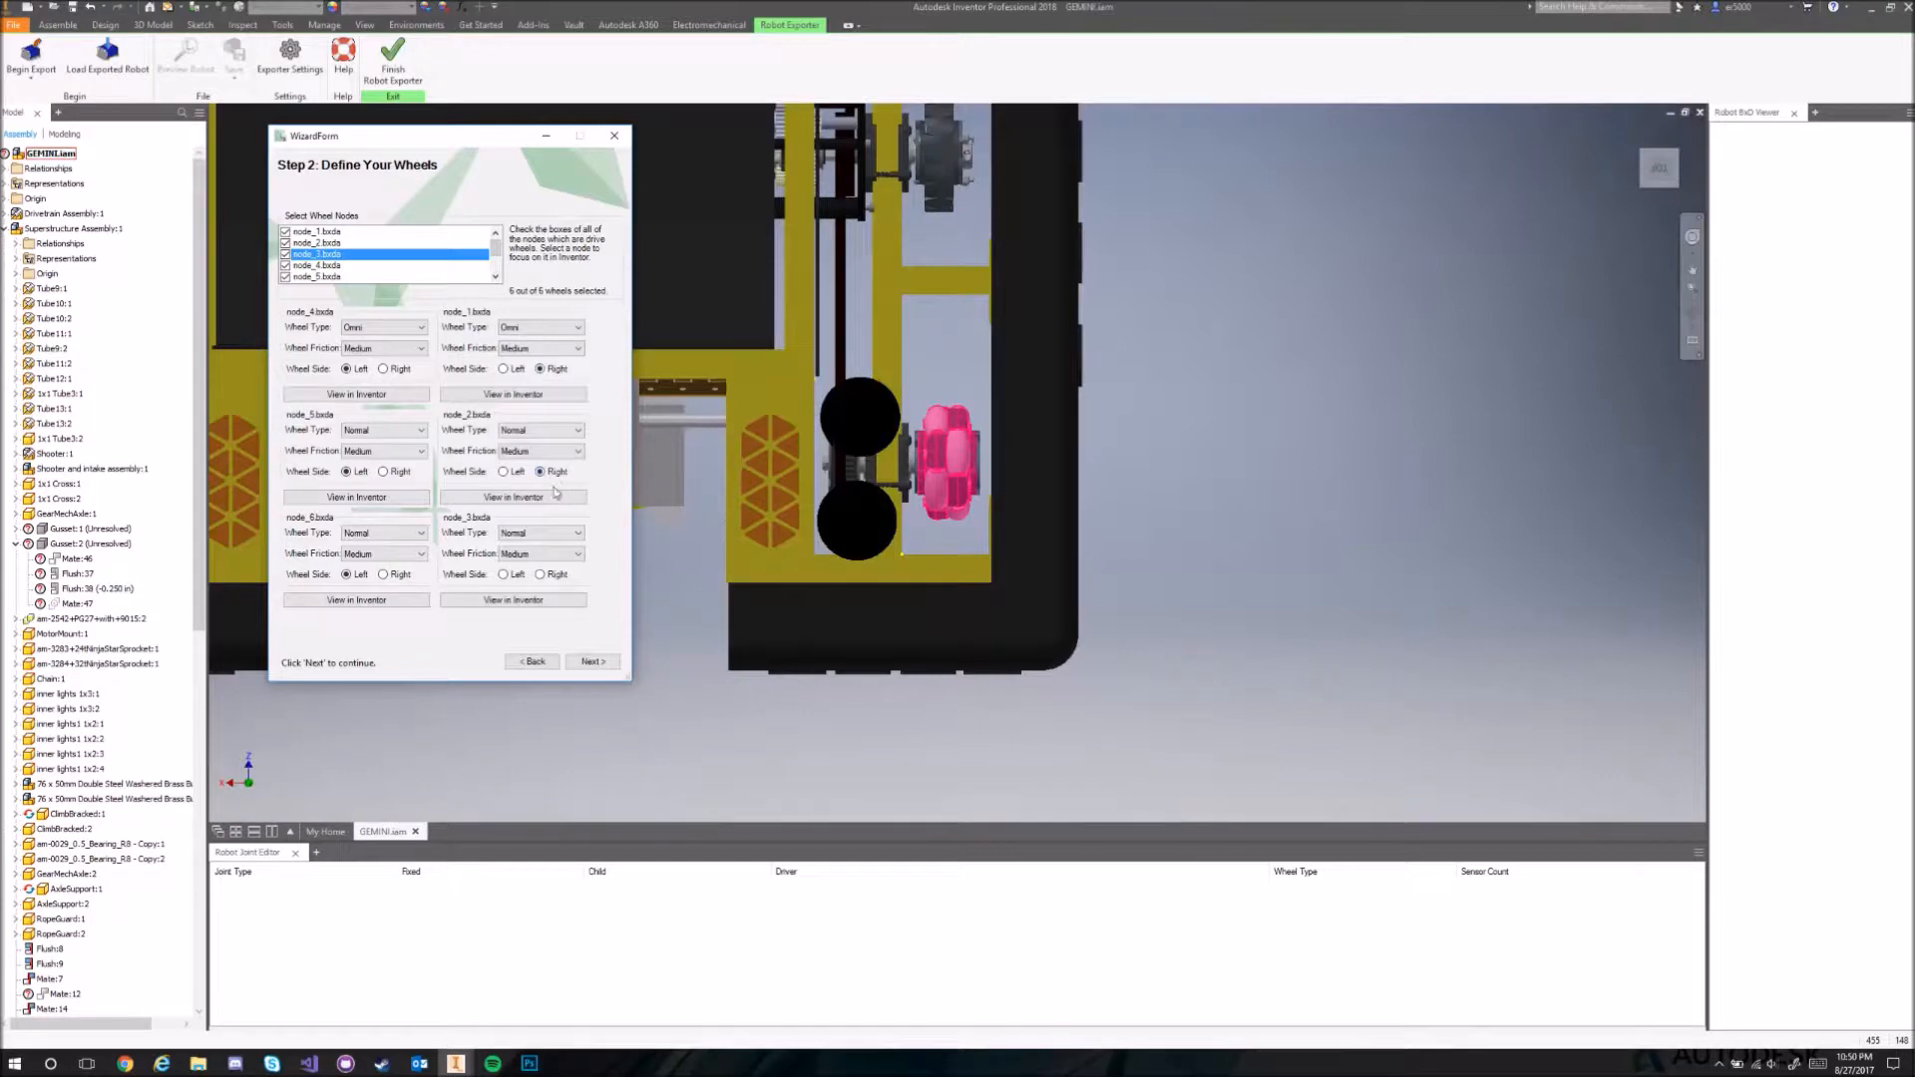
pyautogui.click(591, 661)
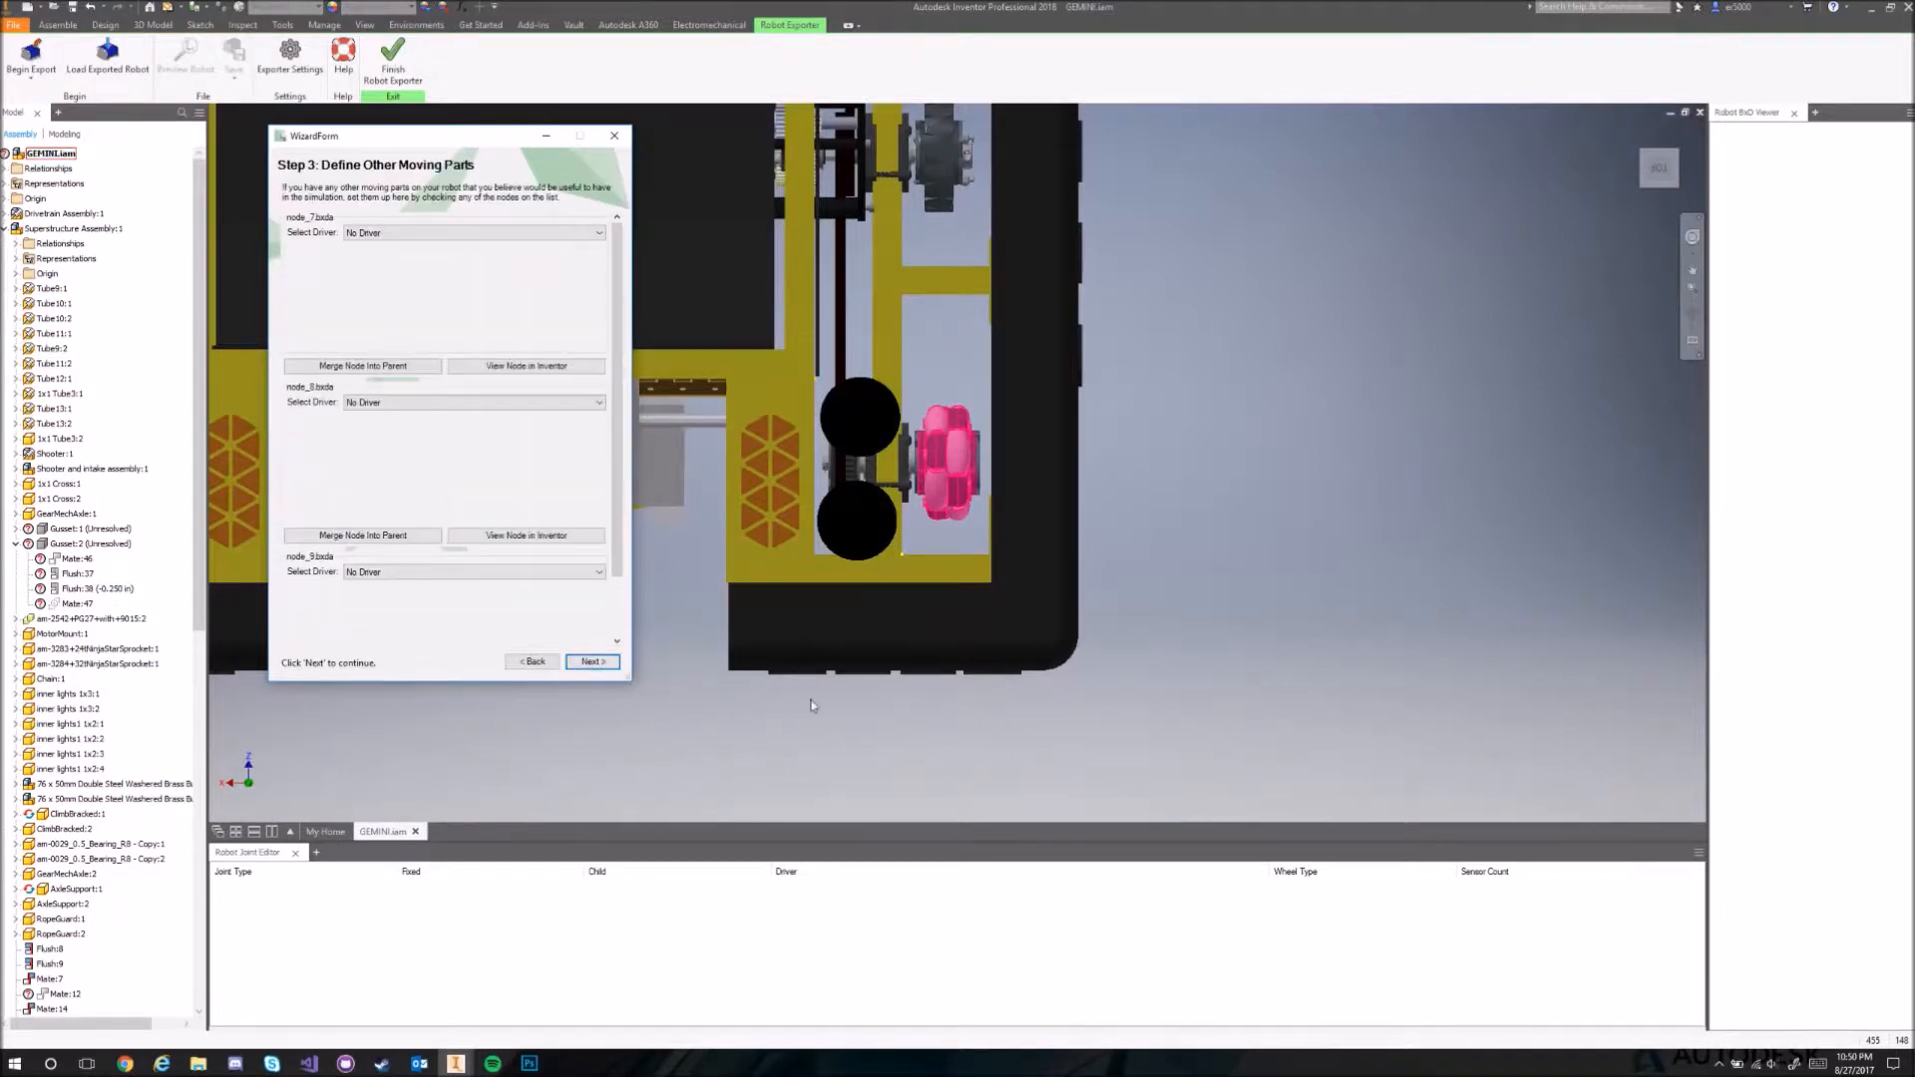
# Check node_7 in the model and merge it into its parent node.
pyautogui.moveTo(618, 285); pyautogui.dragTo(618, 346)
pyautogui.scroll(2, 619, 349)
pyautogui.click(529, 367)
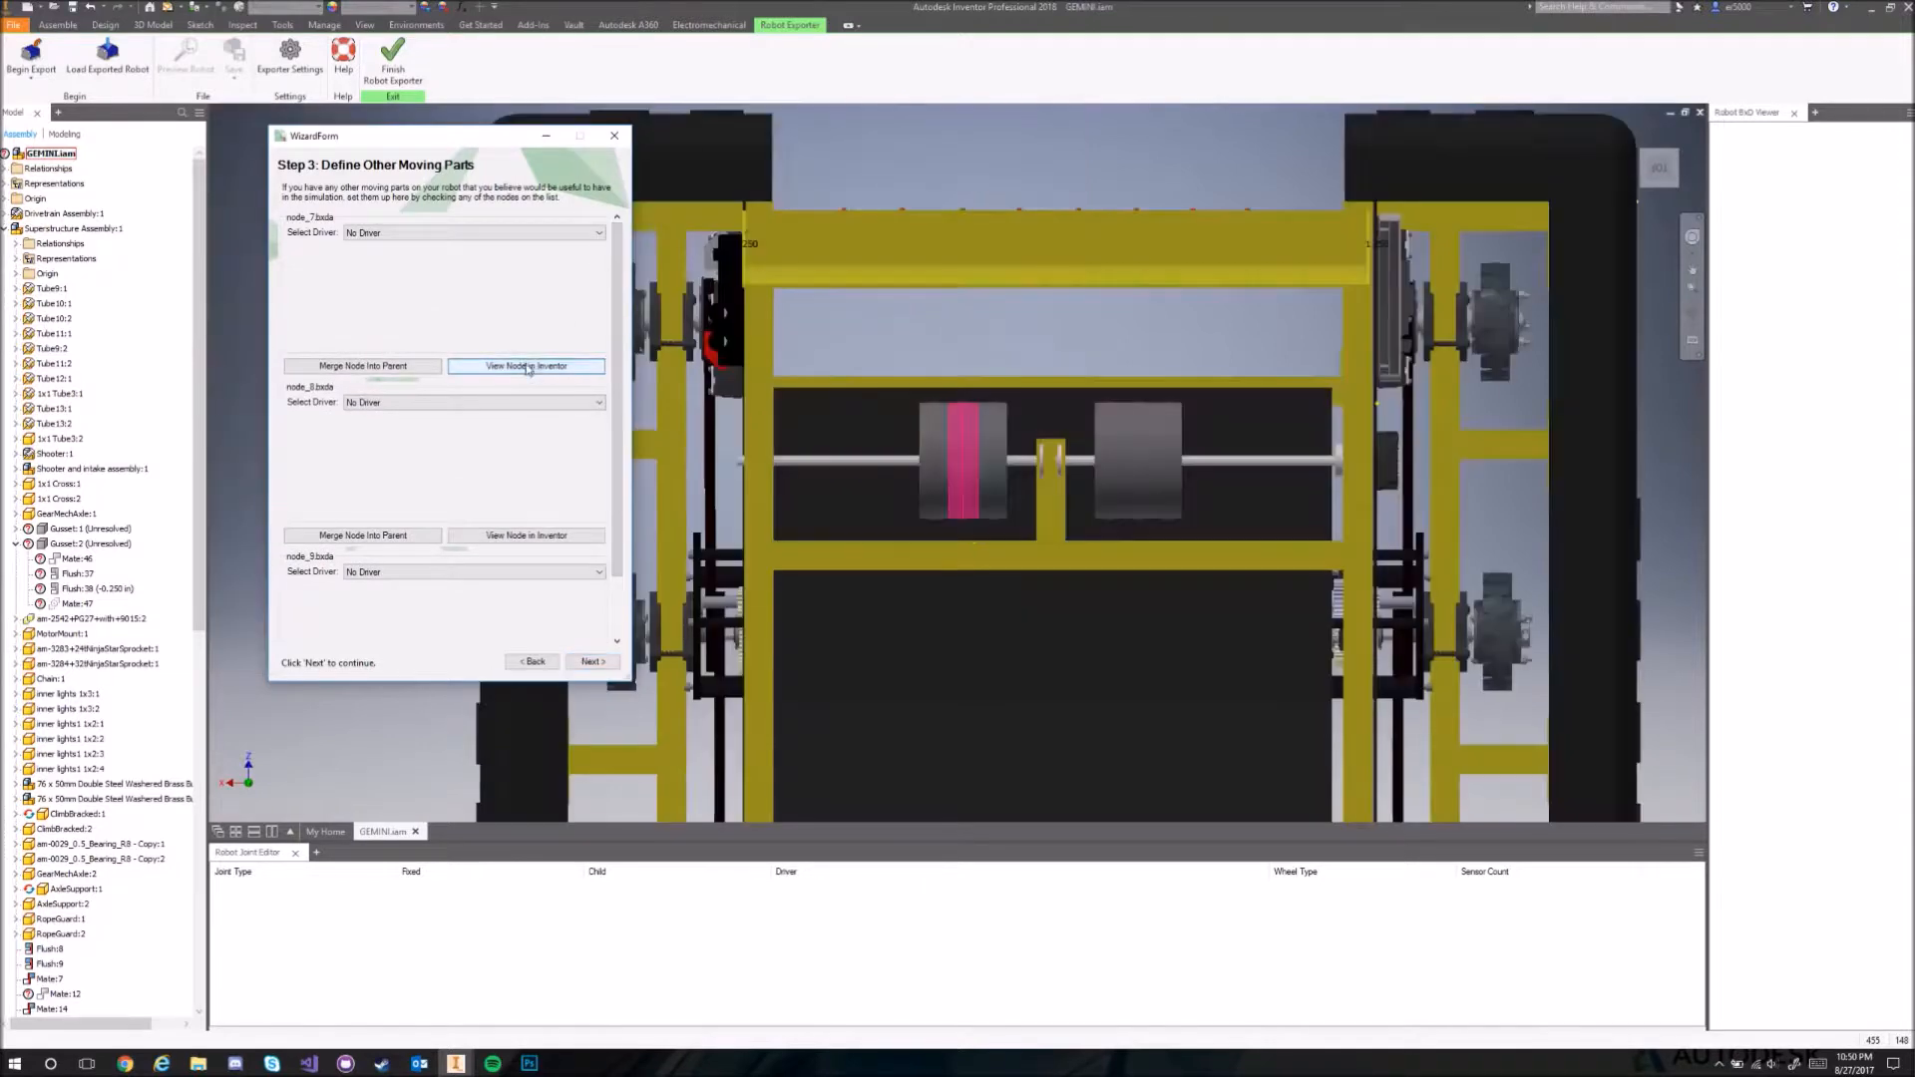
pyautogui.click(380, 367)
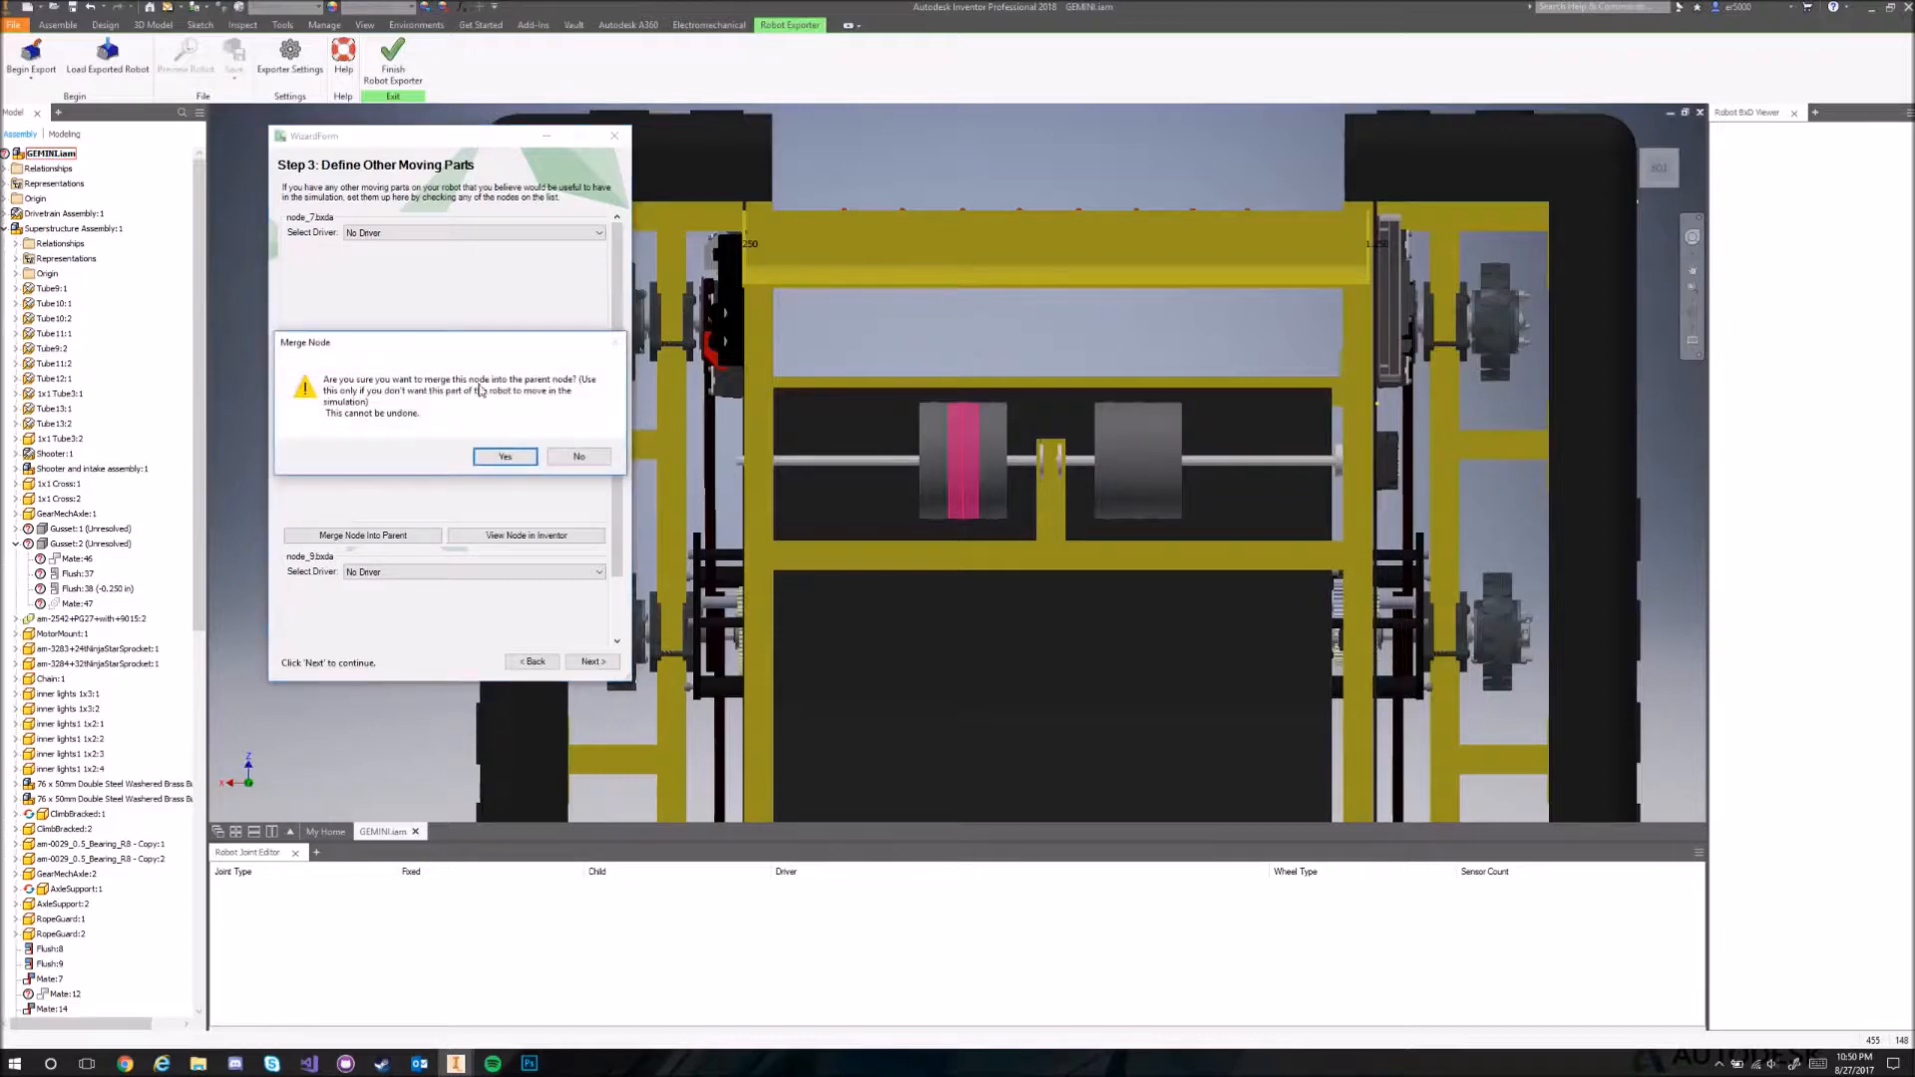
pyautogui.click(505, 458)
# Merge node_9 into its parent node.
pyautogui.scroll(-2, 469, 479)
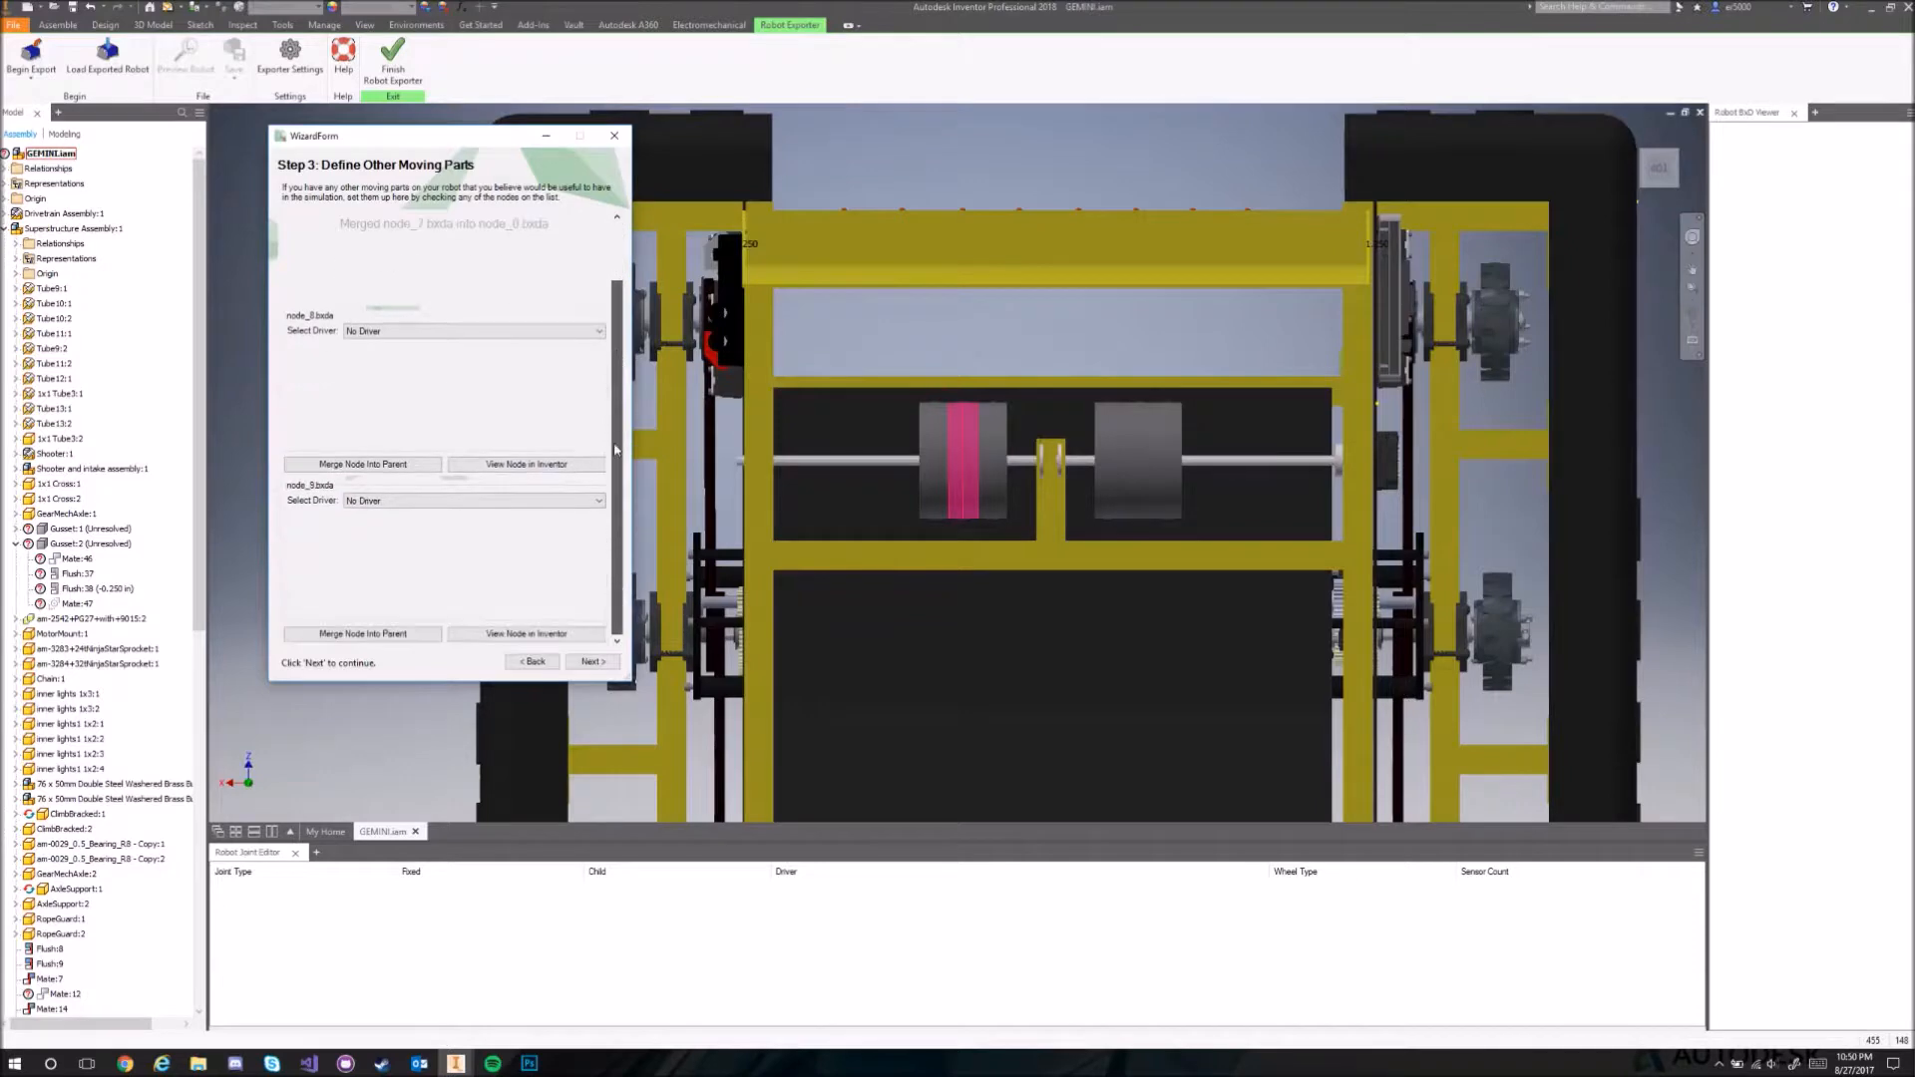
pyautogui.click(399, 635)
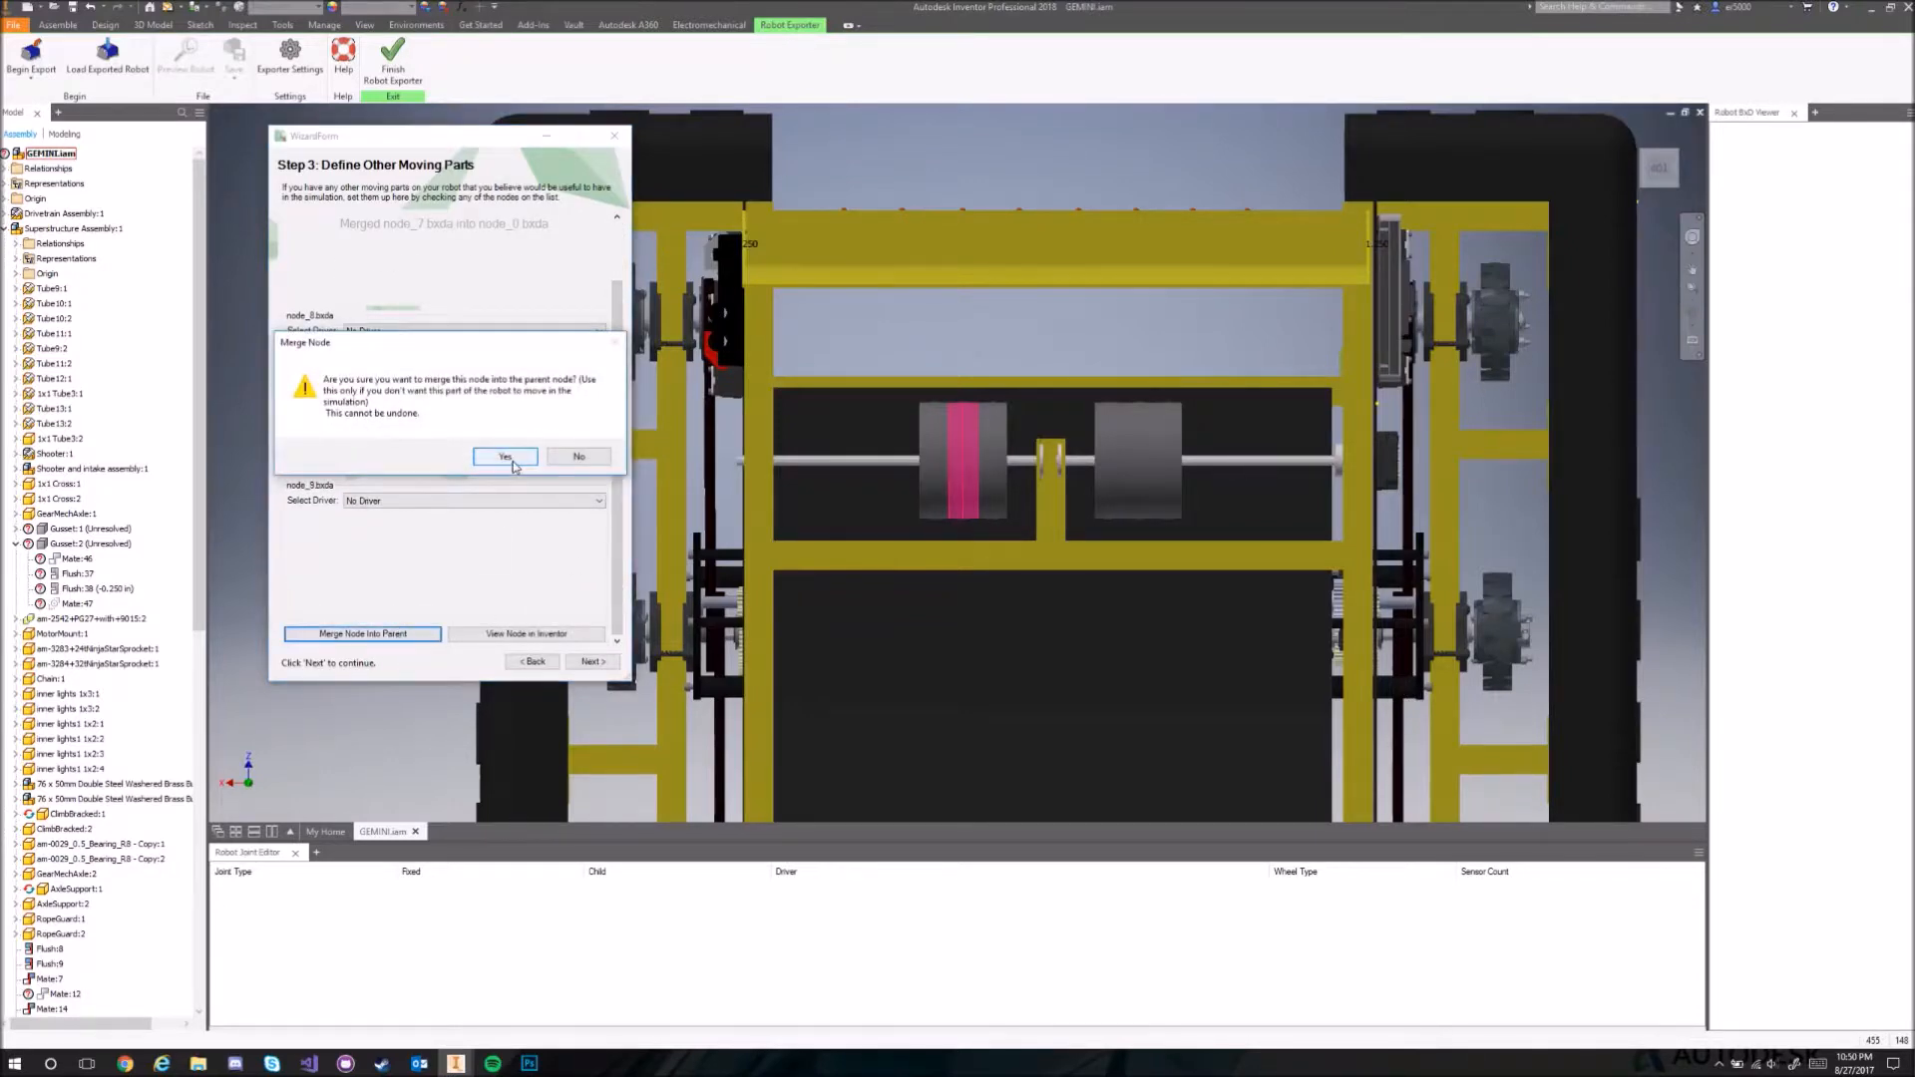
pyautogui.click(505, 457)
# Set node_8's driver to Motor, with auto-assigned ports and an upper joint limit of 90.
pyautogui.click(395, 331)
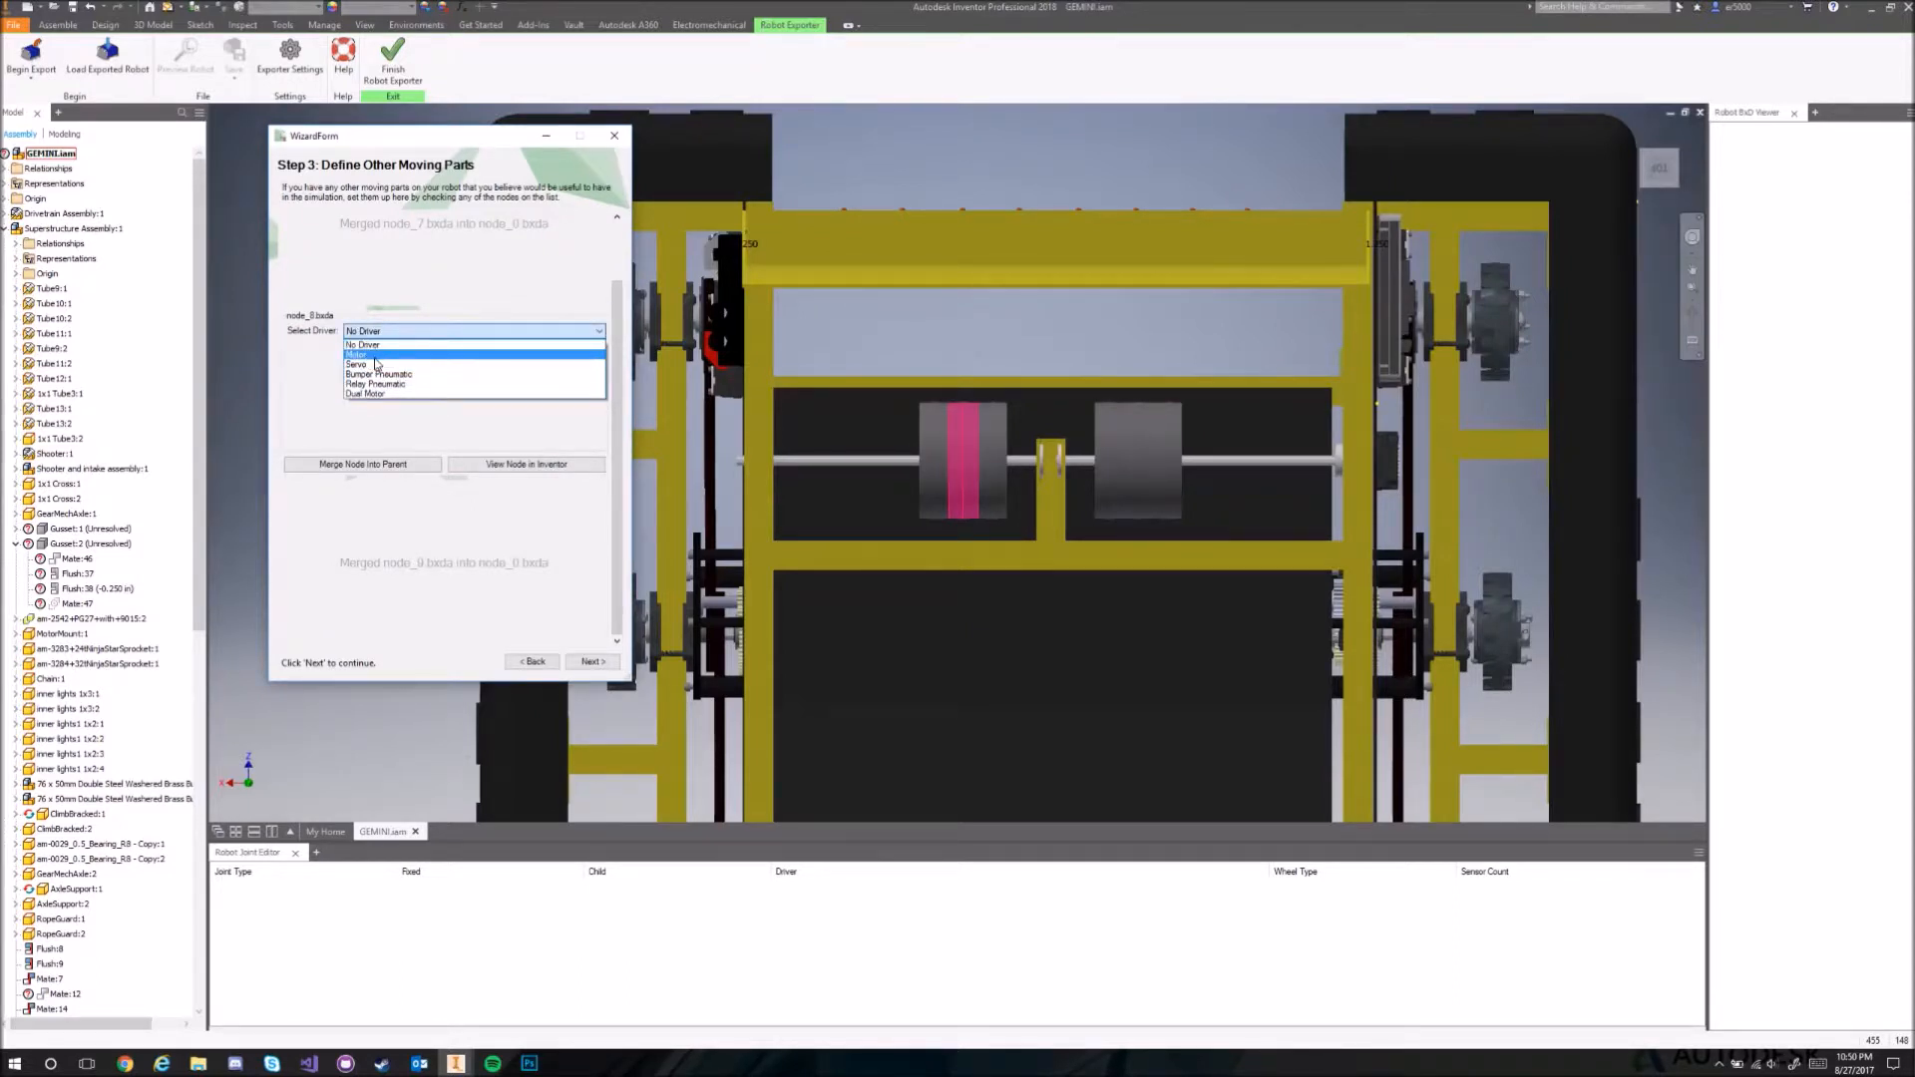
pyautogui.click(378, 356)
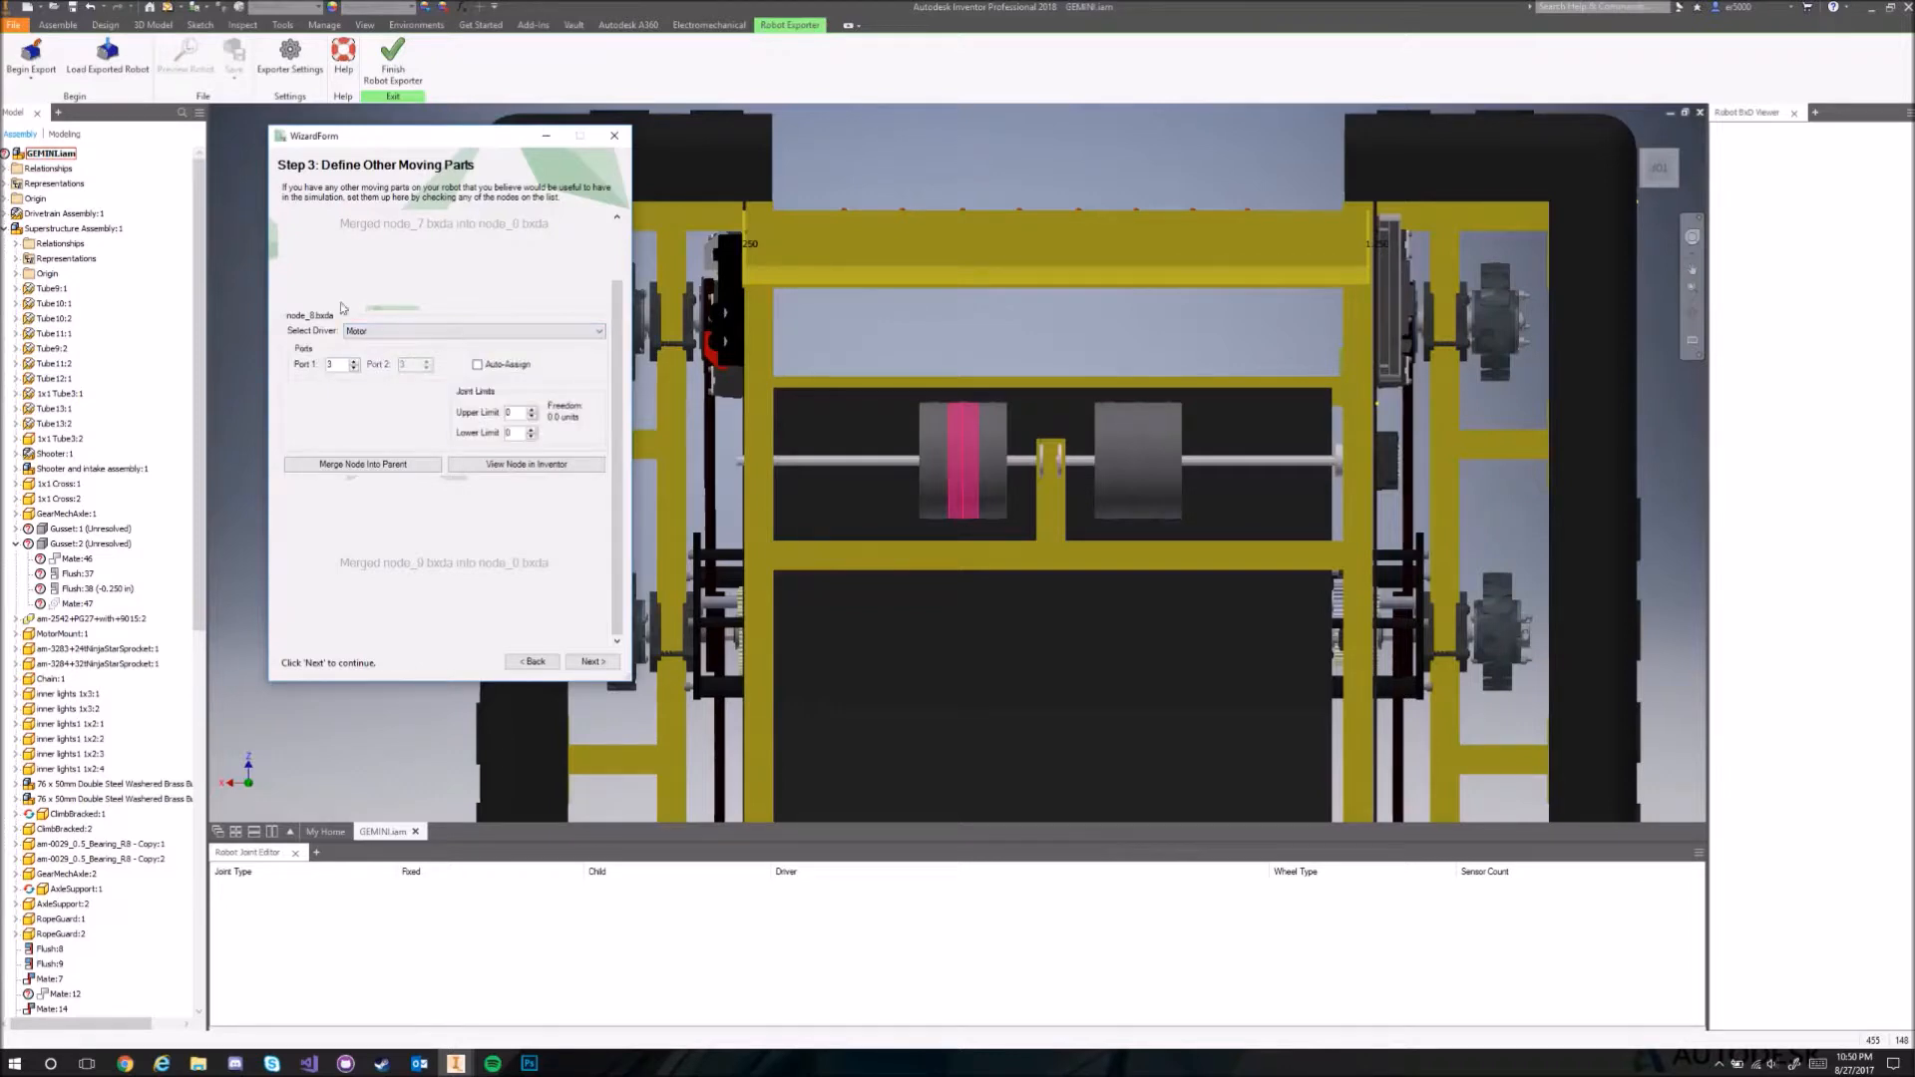
pyautogui.click(495, 368)
pyautogui.moveTo(517, 412); pyautogui.dragTo(451, 413)
# Try to merge node_8 into its parent node.
pyautogui.click(340, 465)
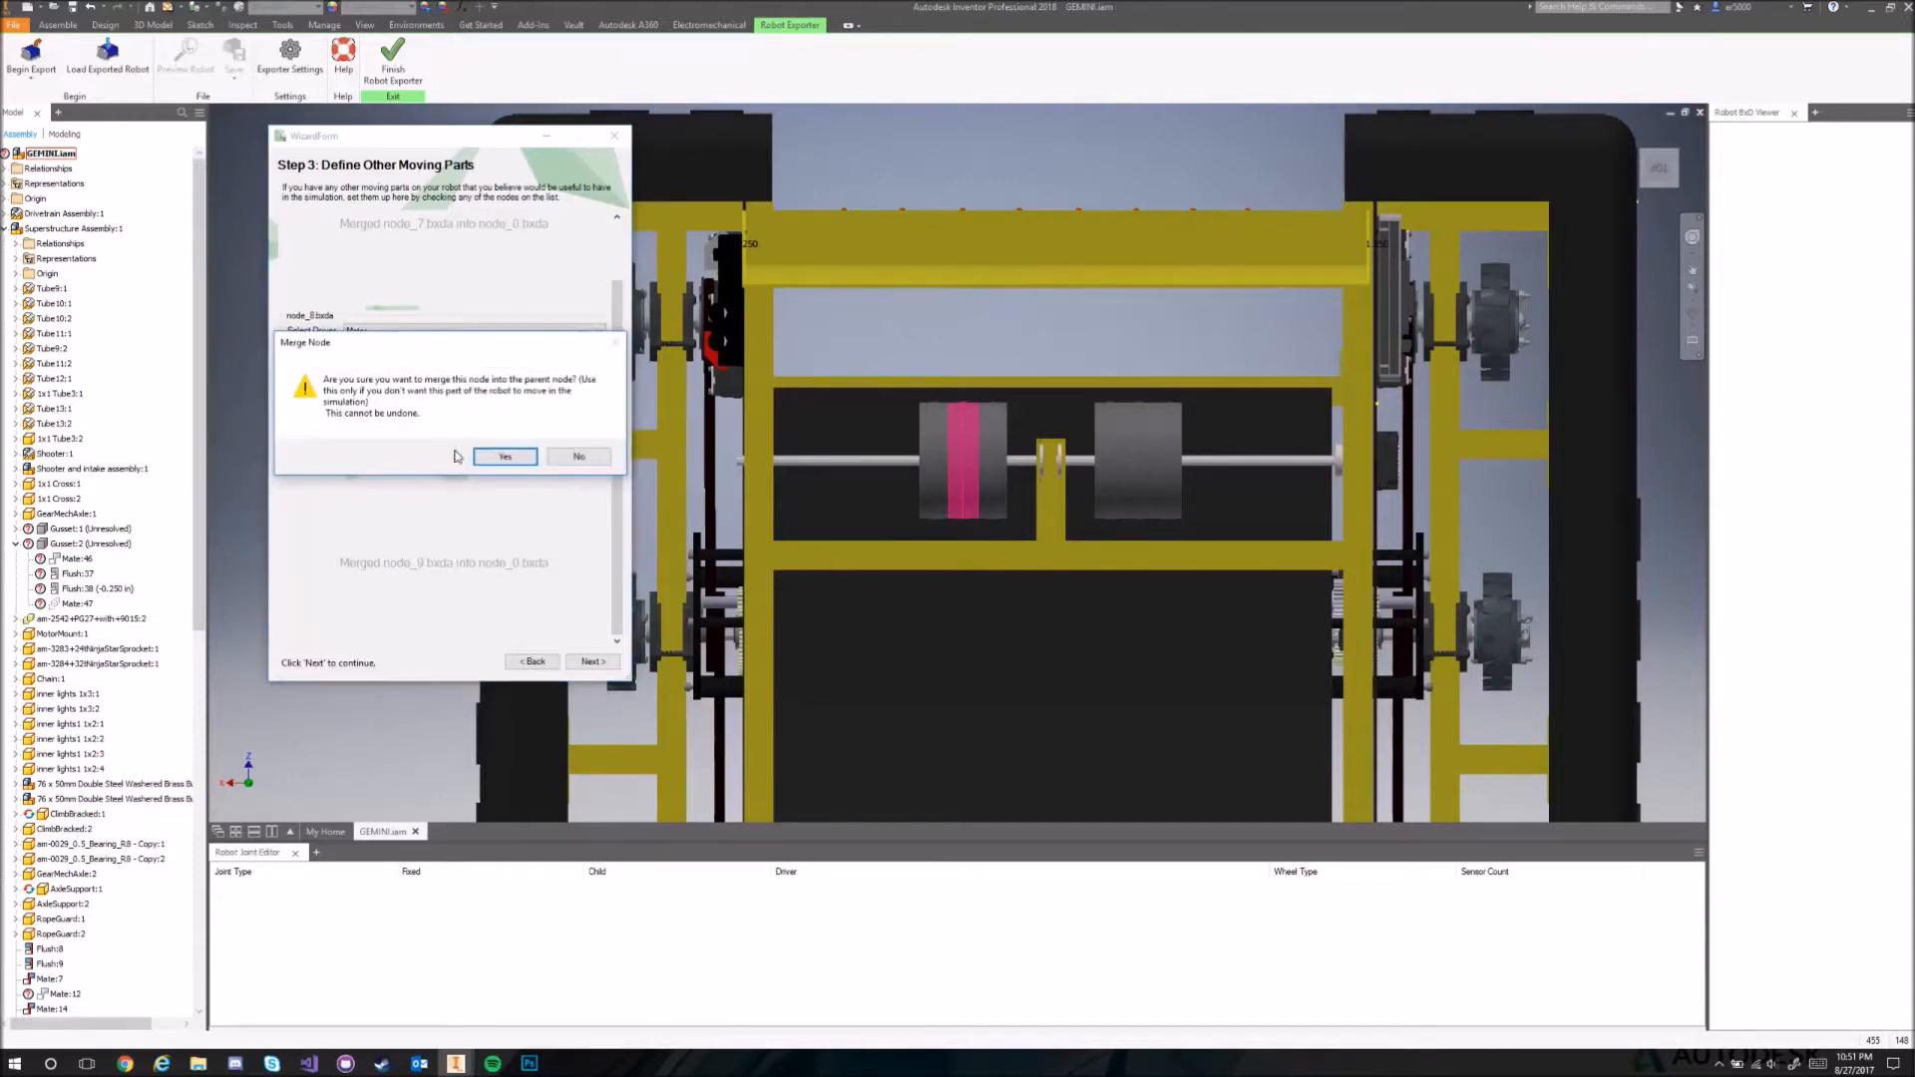
pyautogui.click(504, 456)
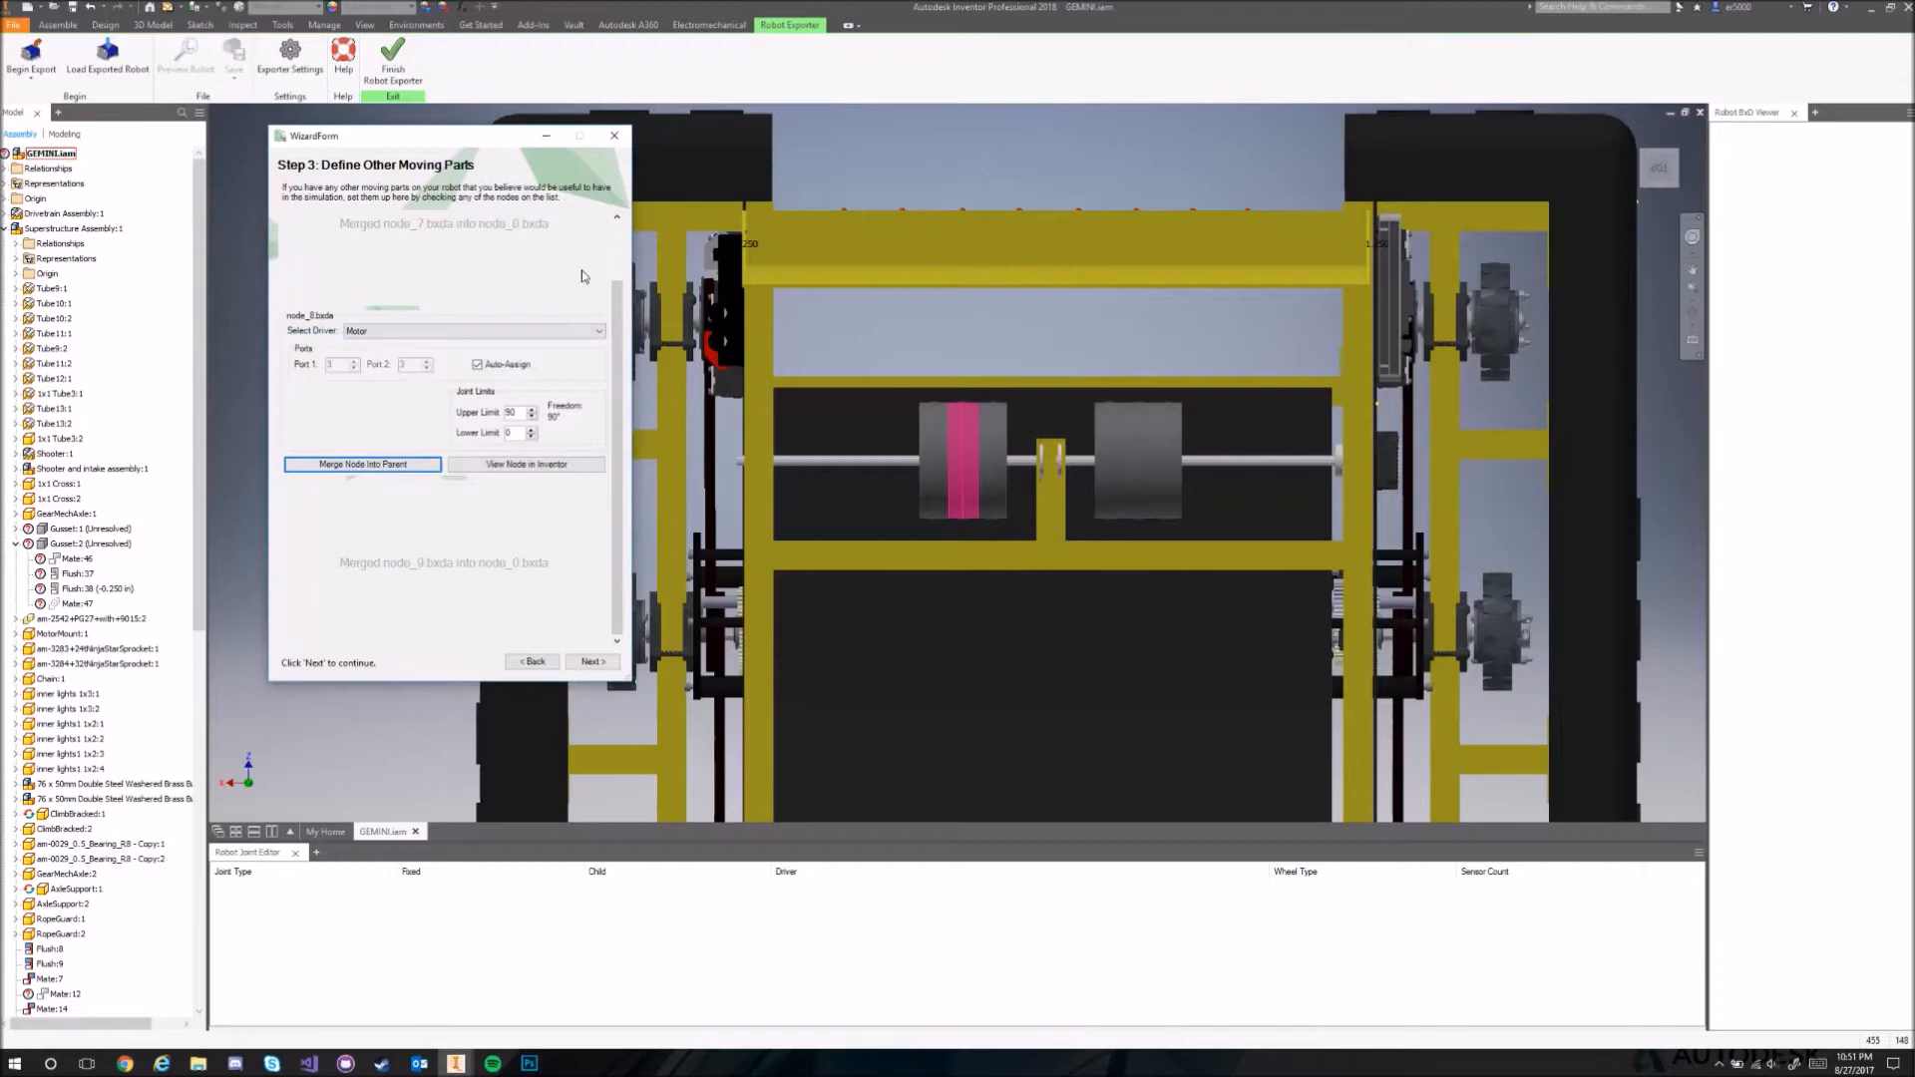
# Continue to the review page and finish the export, launching Synthesis with the 2017 Steamworks field.
pyautogui.click(593, 662)
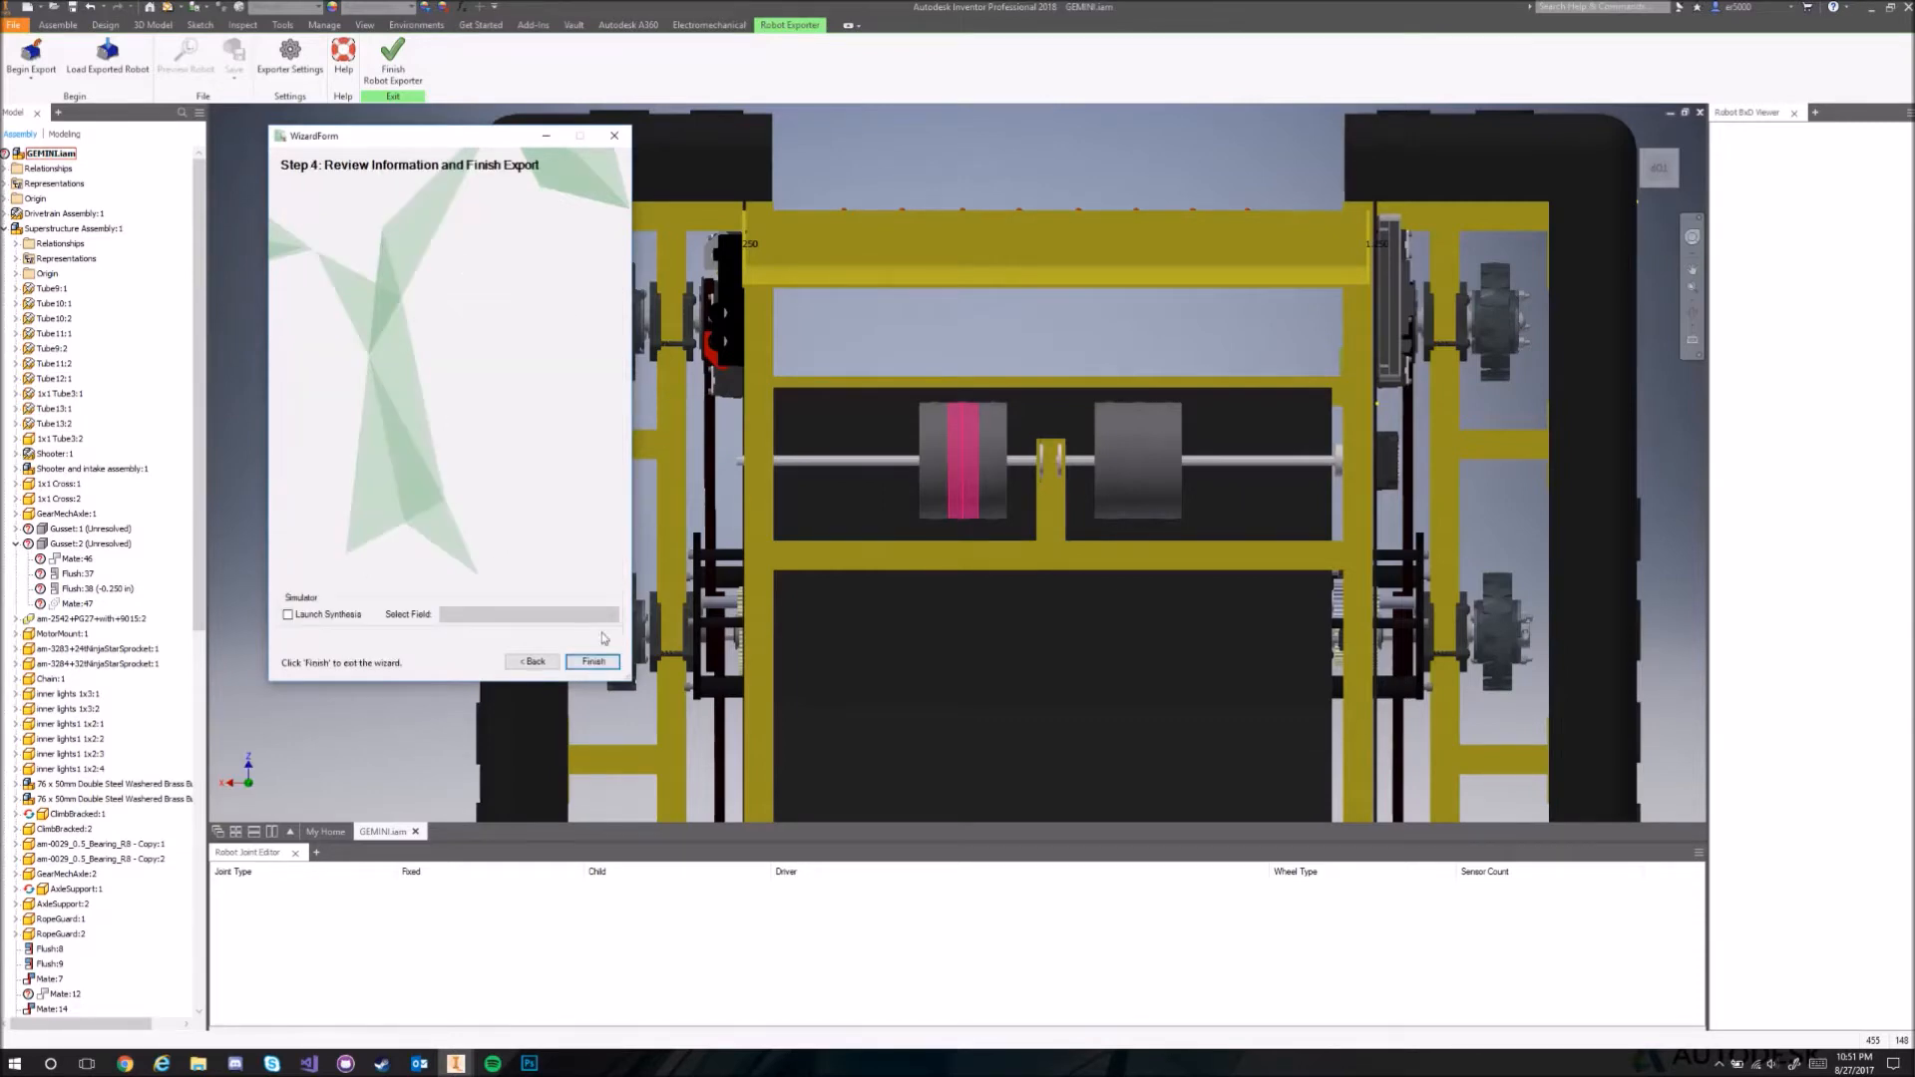
pyautogui.click(476, 617)
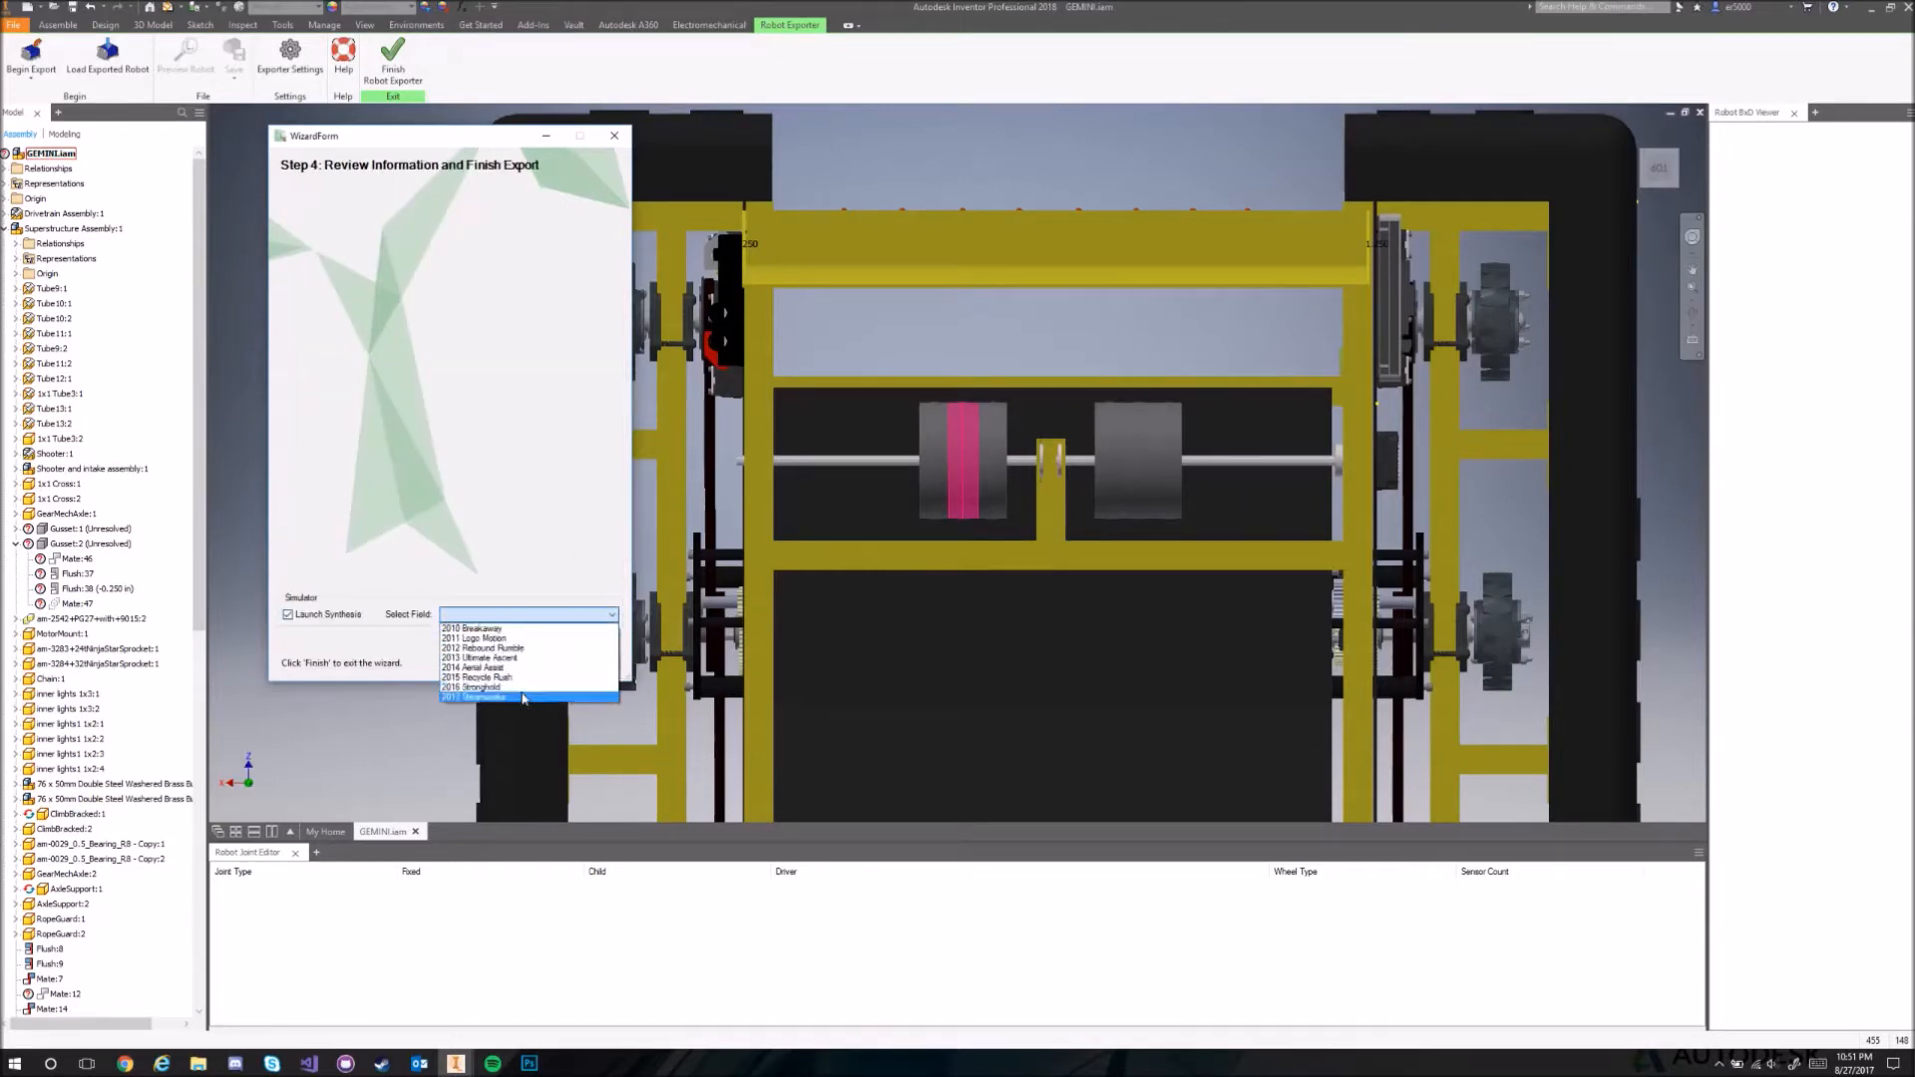
pyautogui.click(501, 636)
pyautogui.click(595, 664)
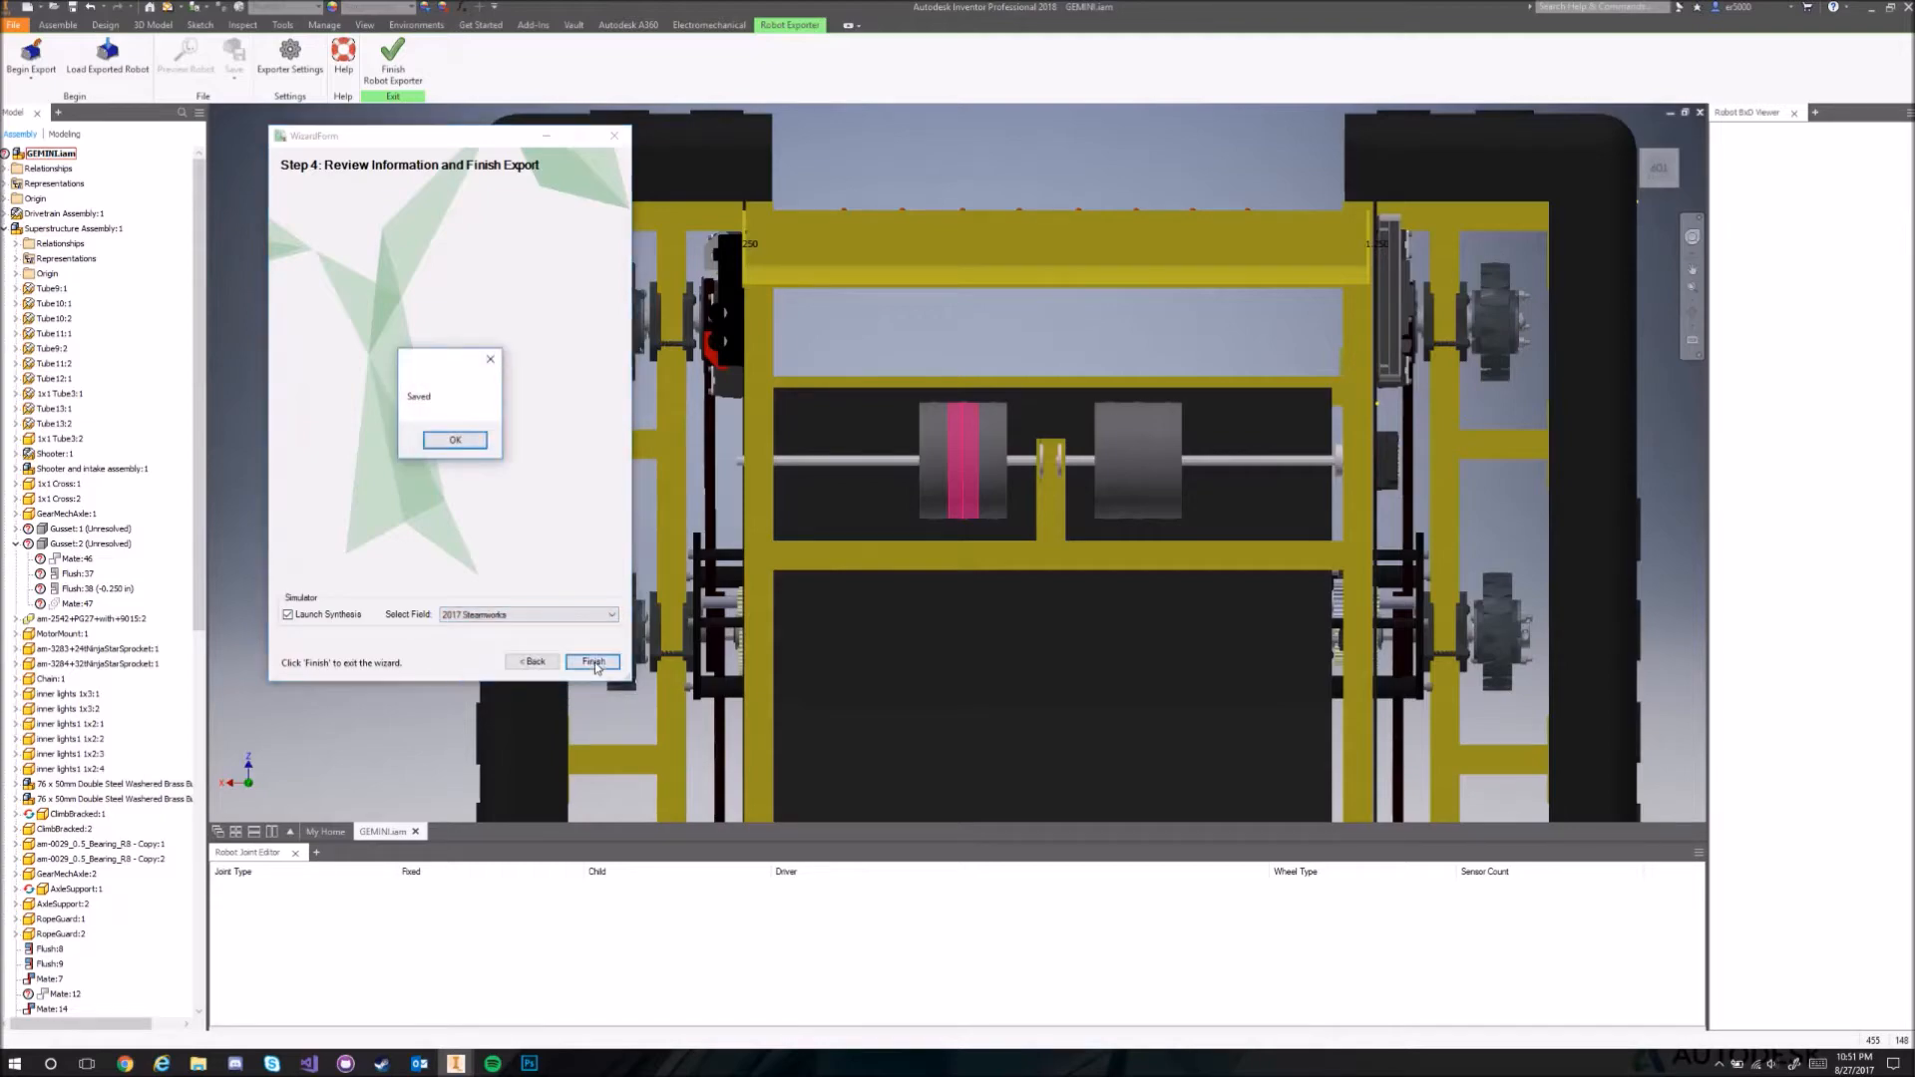
pyautogui.click(455, 442)
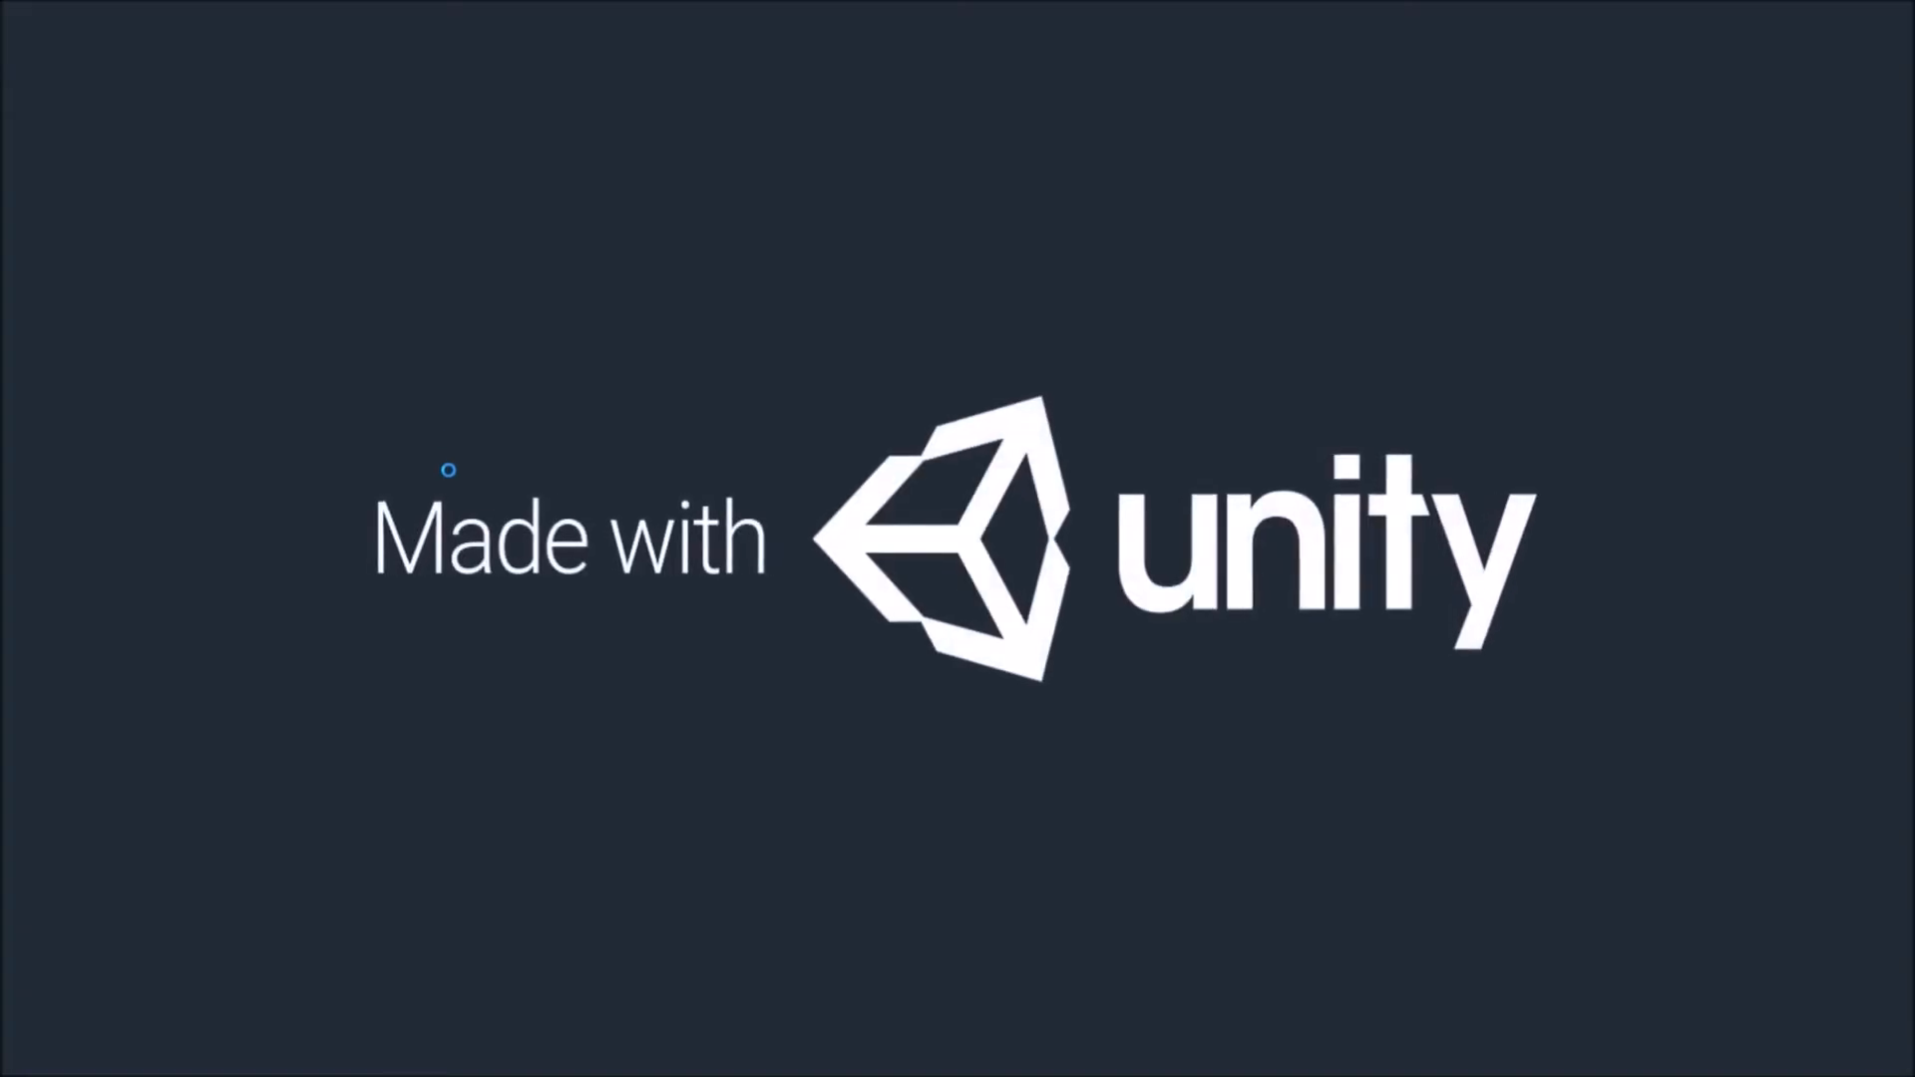